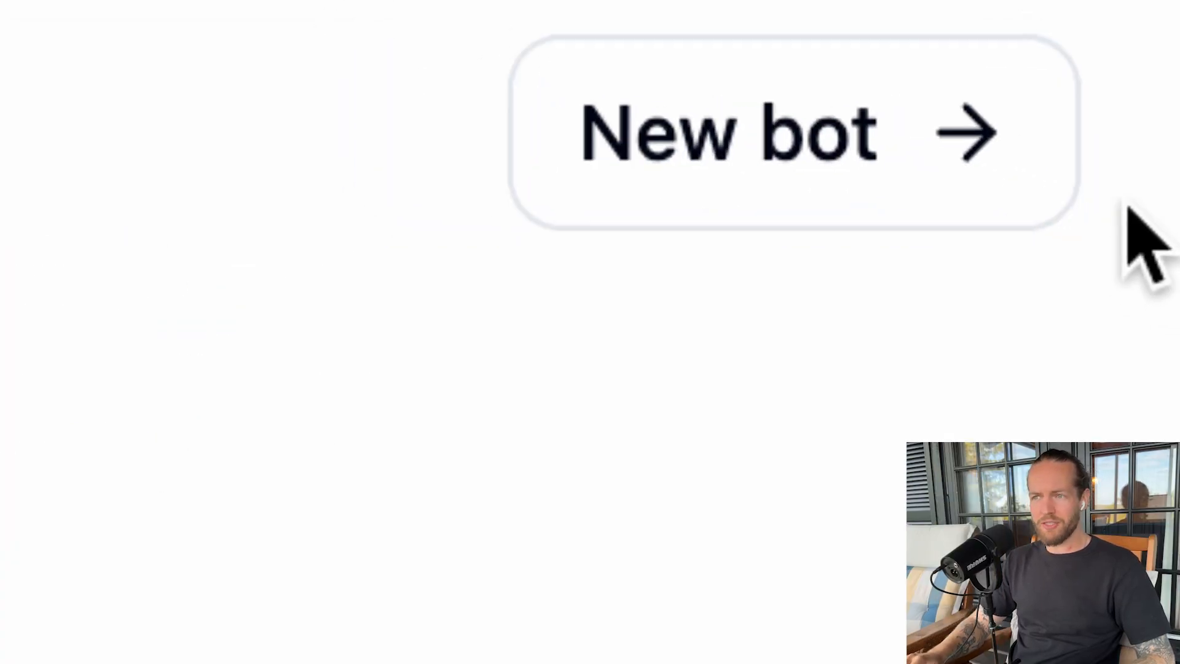
Start creating a new bot
left_click(958, 129)
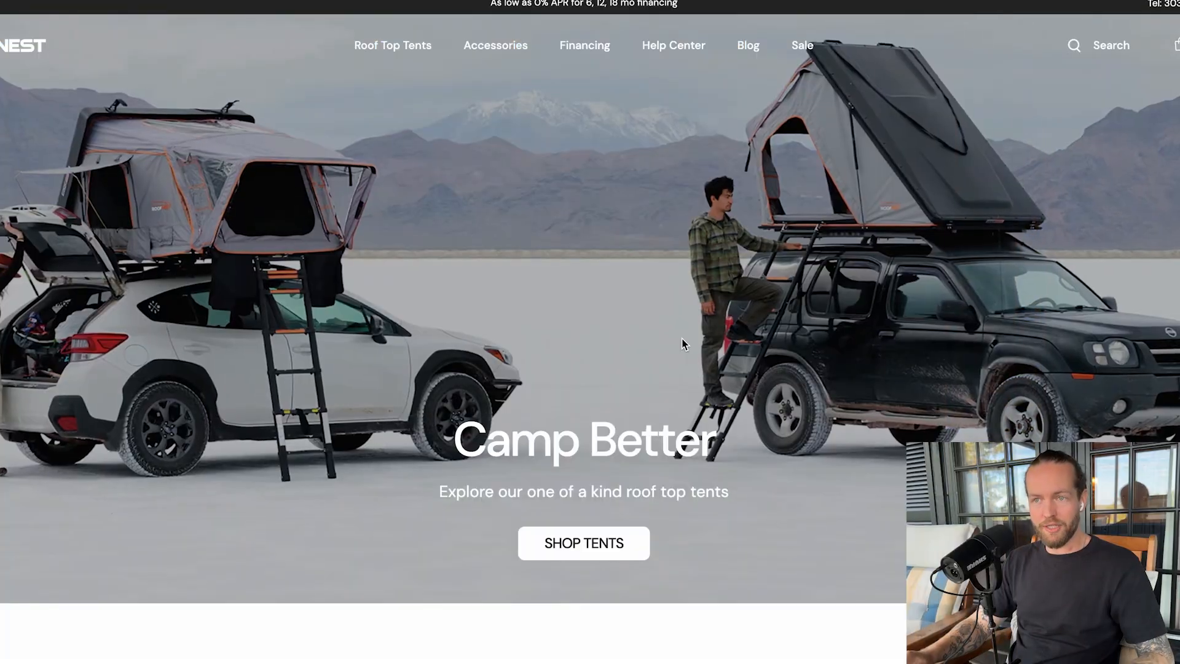
Look through the roofnest.com homepage, including its featured tents, vehicle finder and shop categories
scroll(684, 344, "down", 1)
scroll(683, 344, "down", 7)
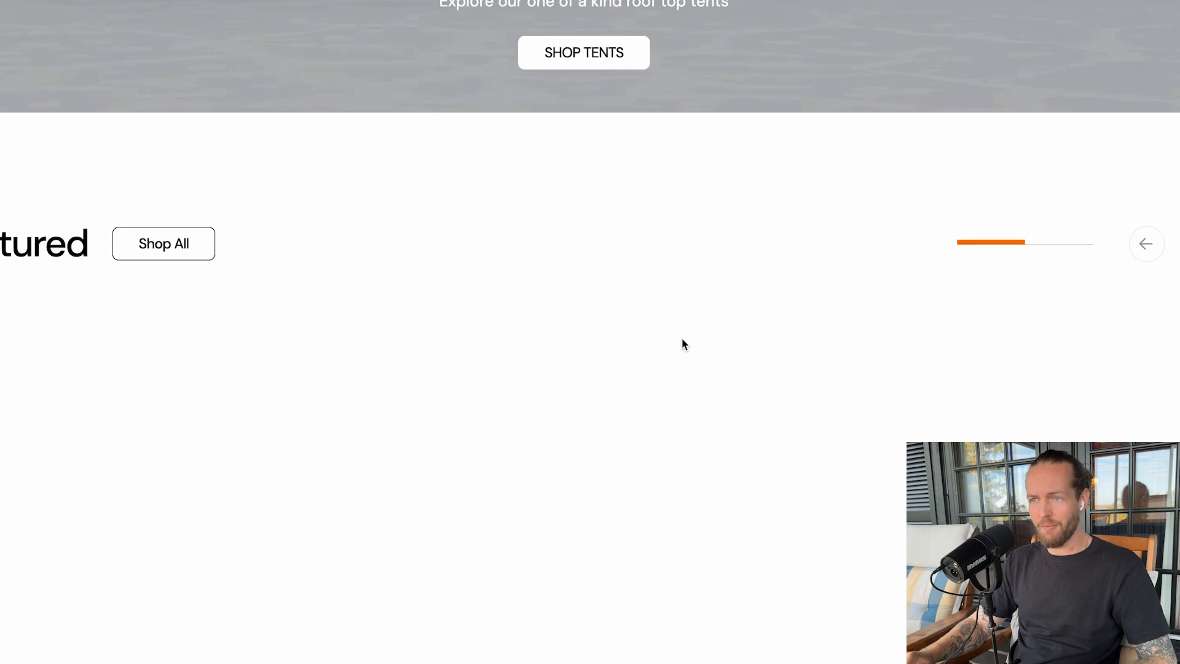
scroll(684, 344, "down", 4)
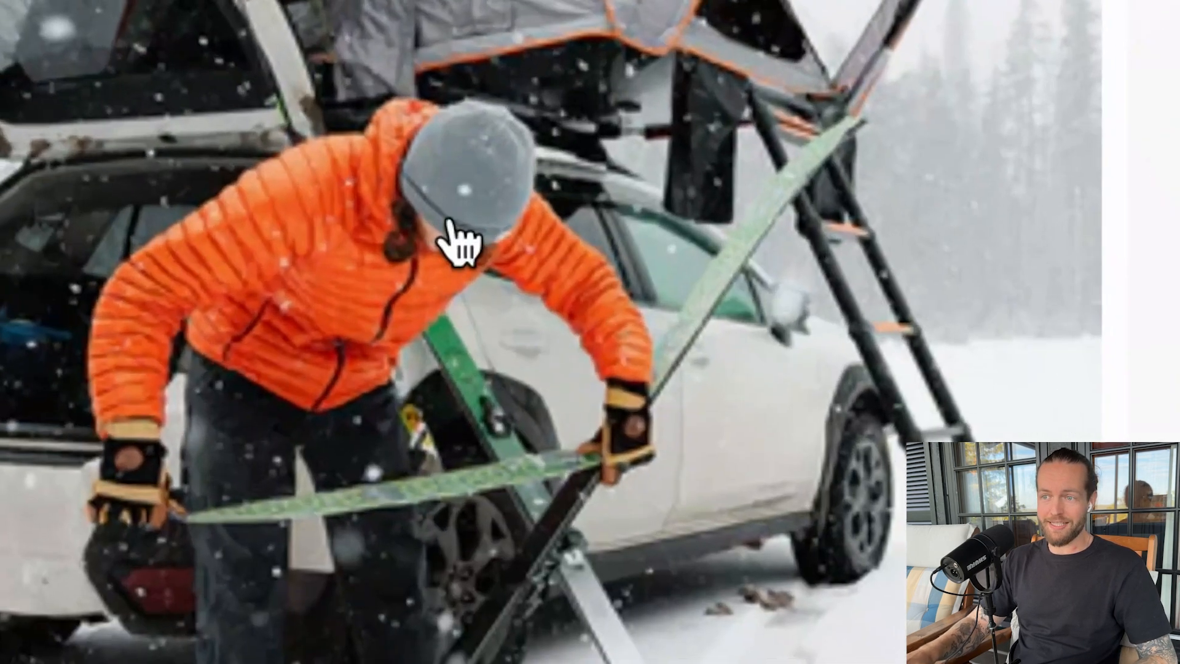
scroll(683, 500, "down", 5)
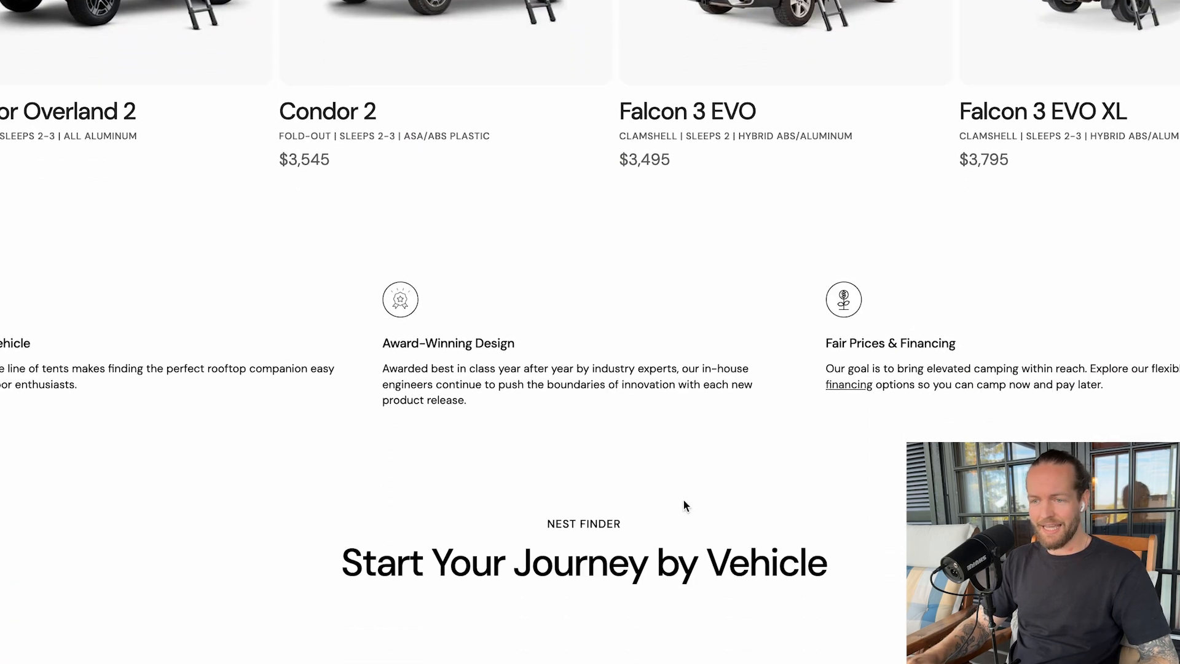
scroll(684, 501, "down", 15)
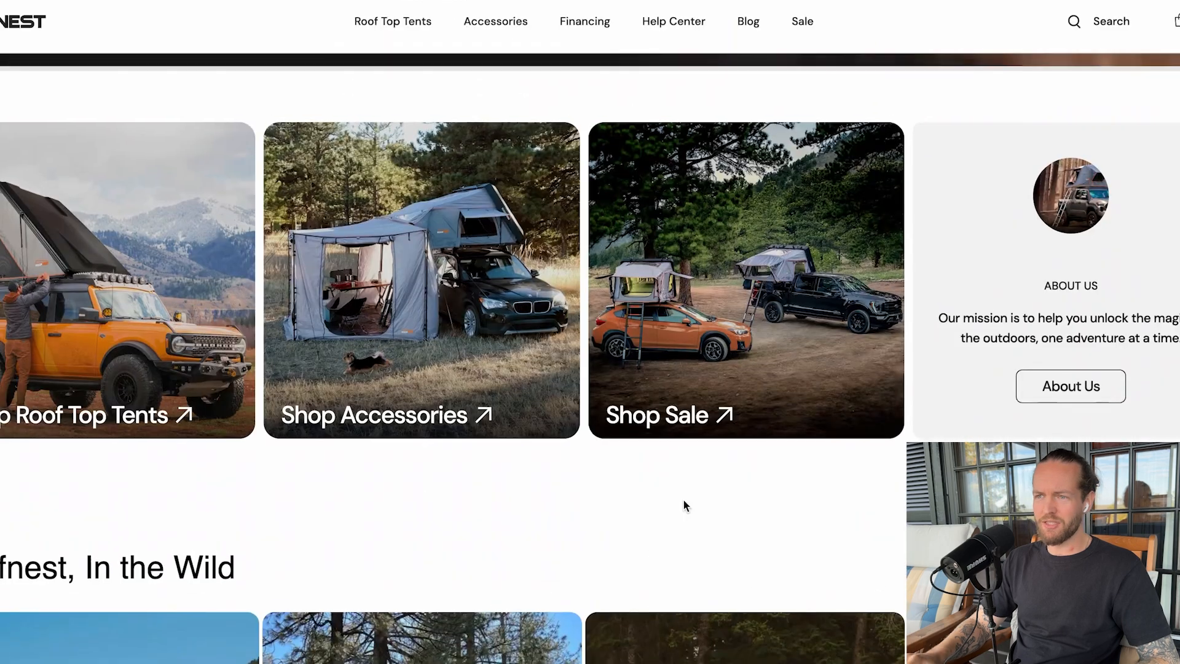
scroll(683, 499, "up", 1)
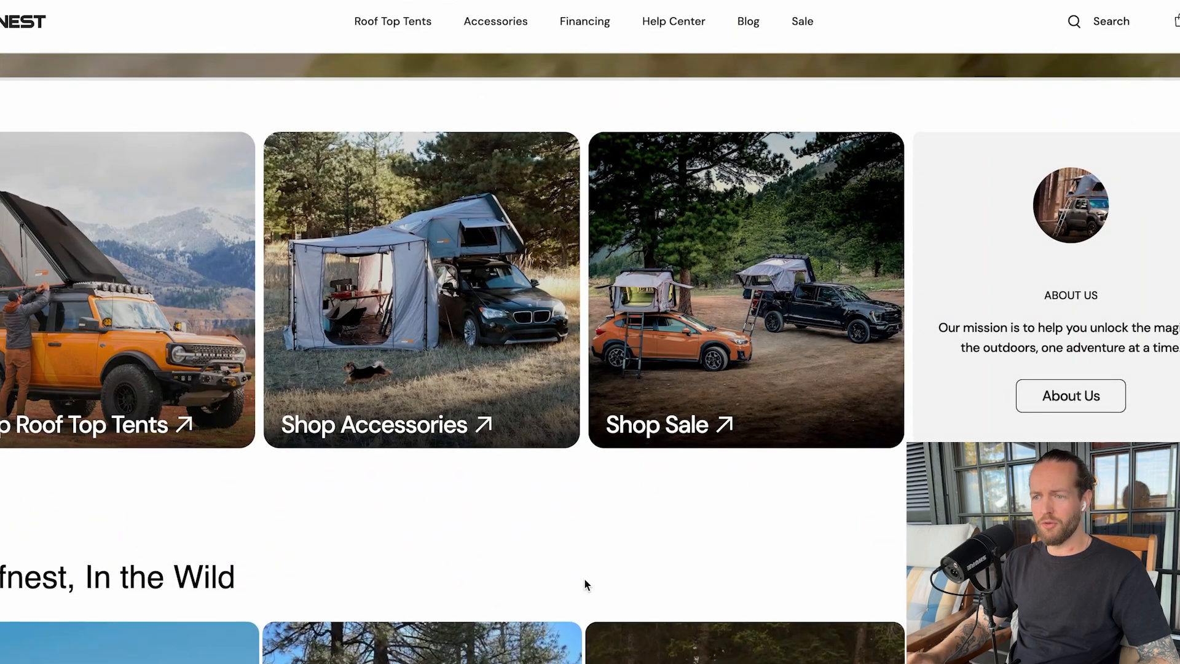
scroll(584, 578, "down", 2)
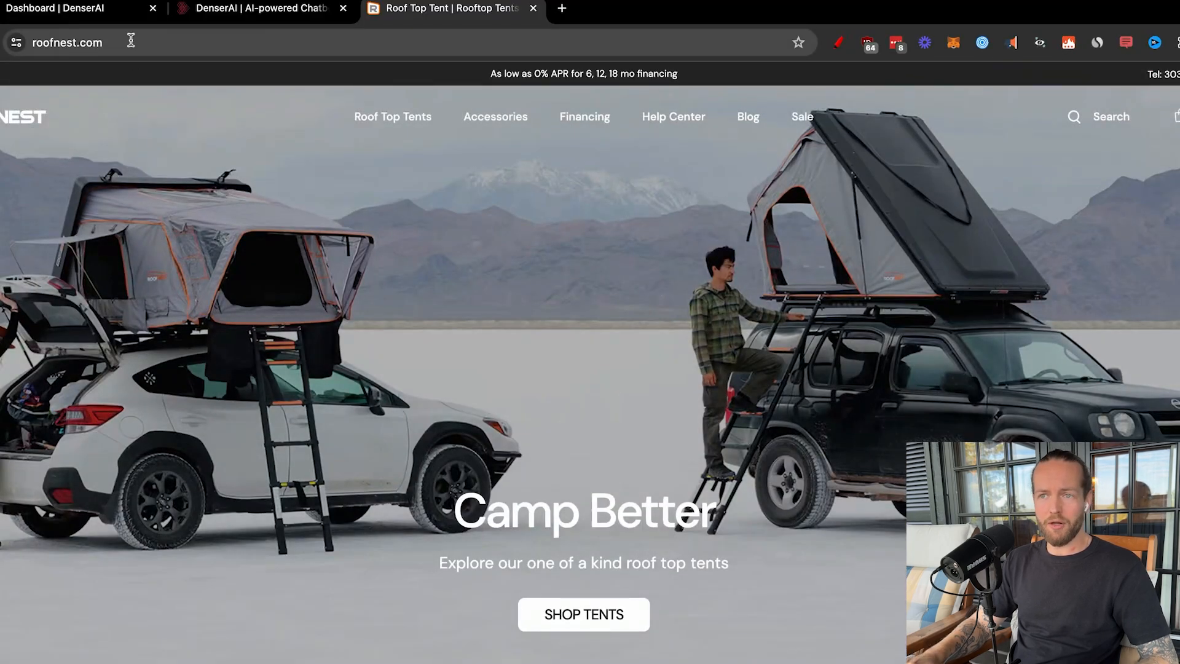
left_click(131, 41)
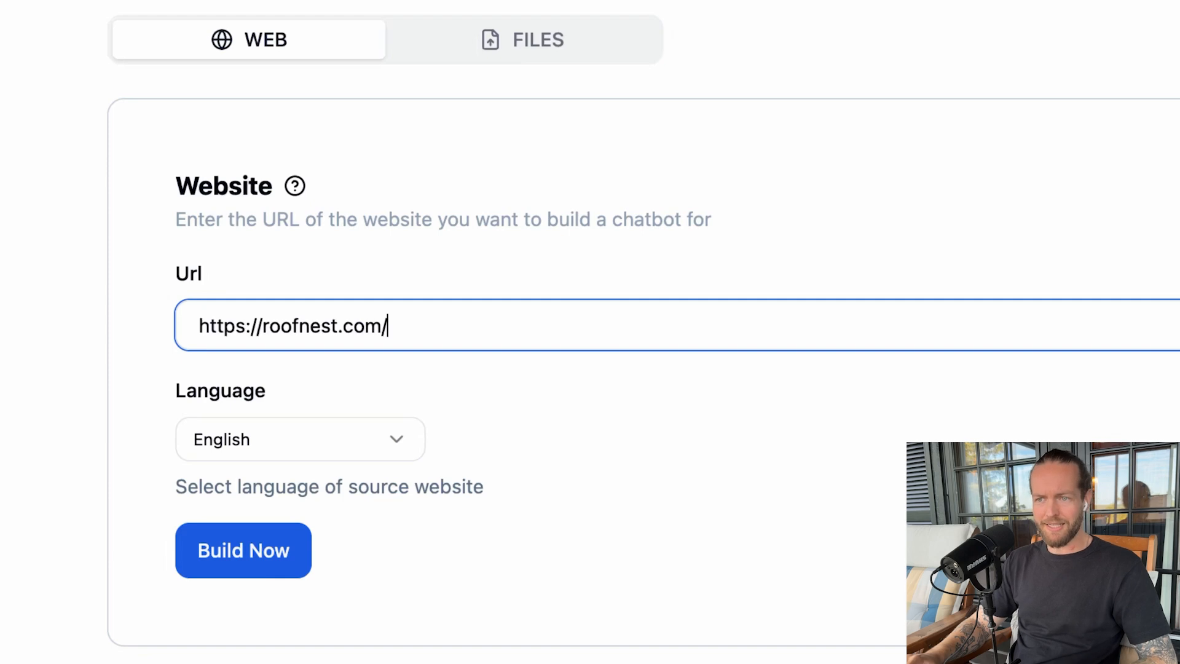
left_click(320, 432)
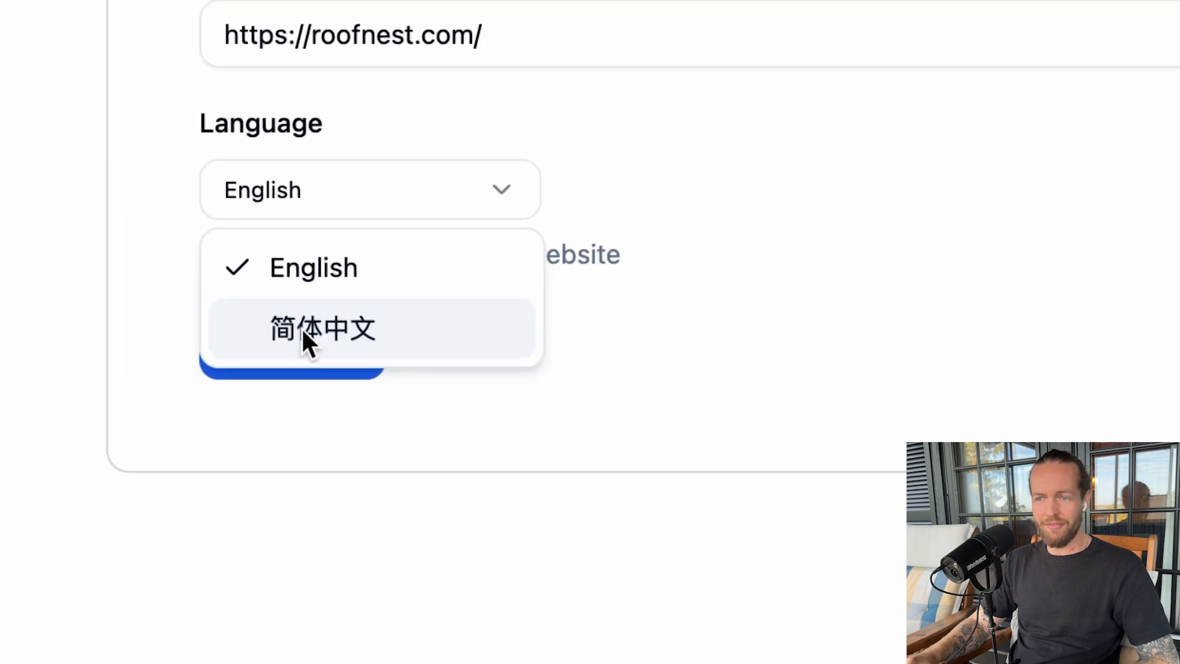
left_click(303, 287)
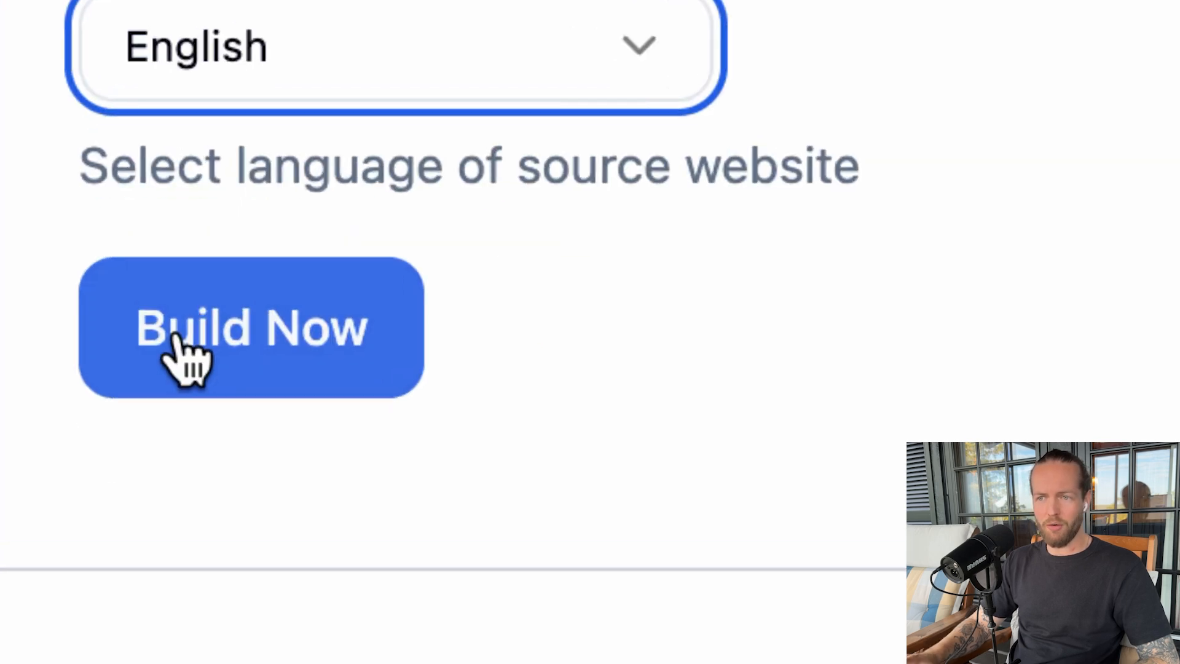
left_click(175, 339)
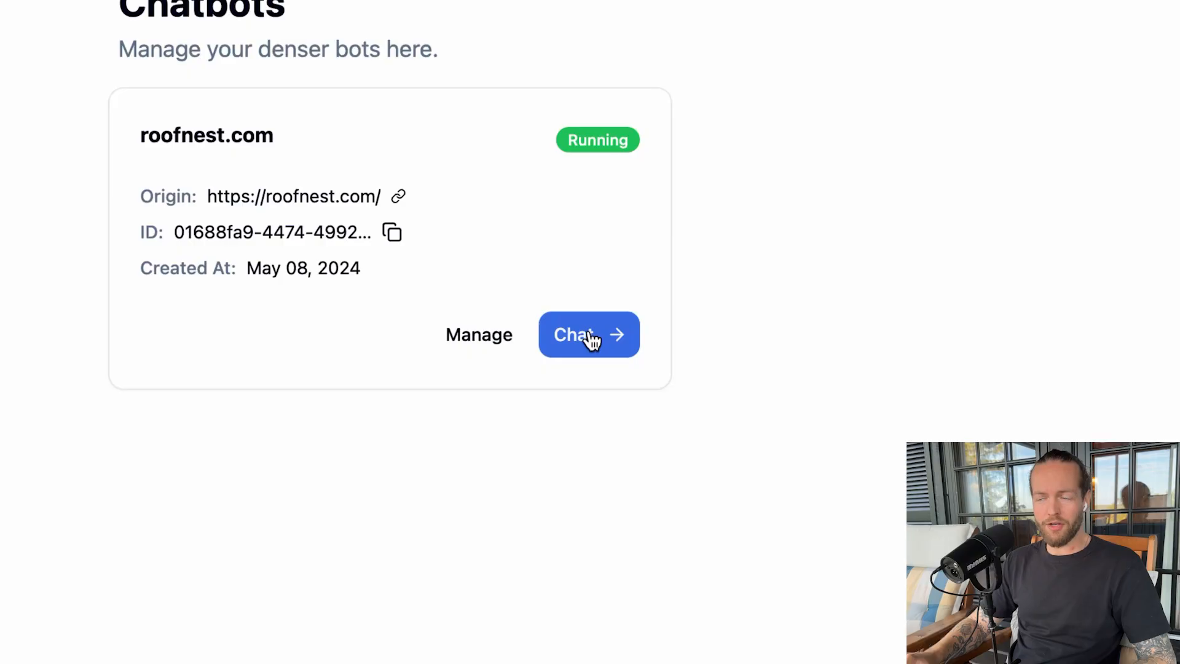
Open the chat of the roofnest.com bot and examine the icon and title in its header
left_click(591, 339)
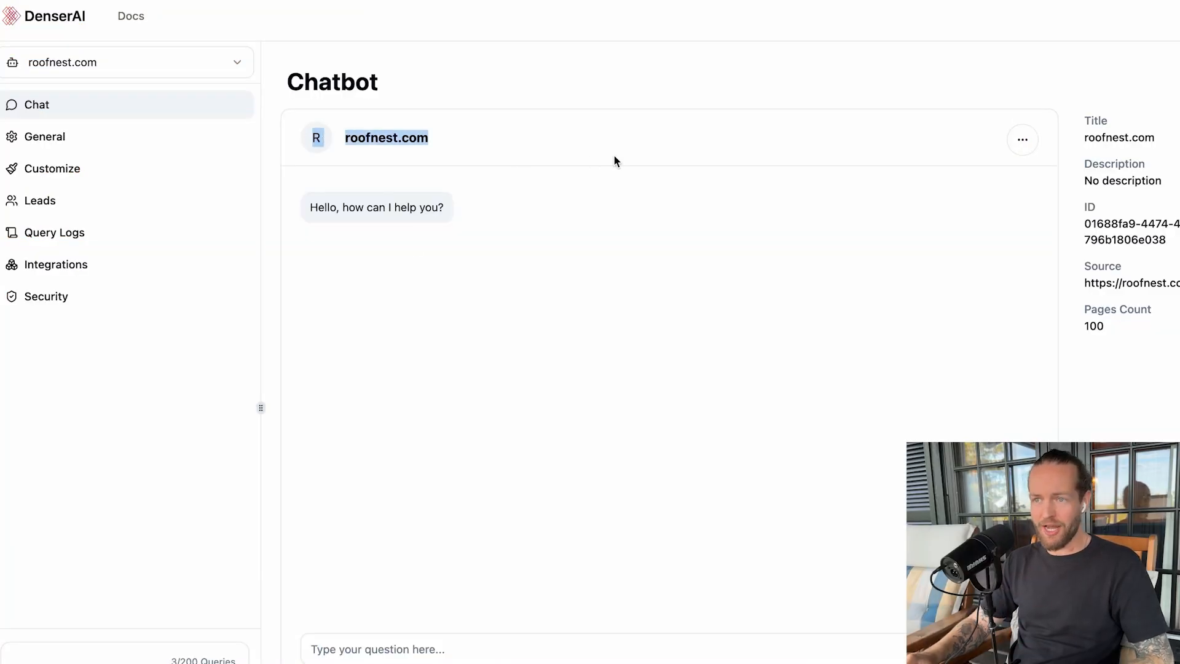
left_click(531, 261)
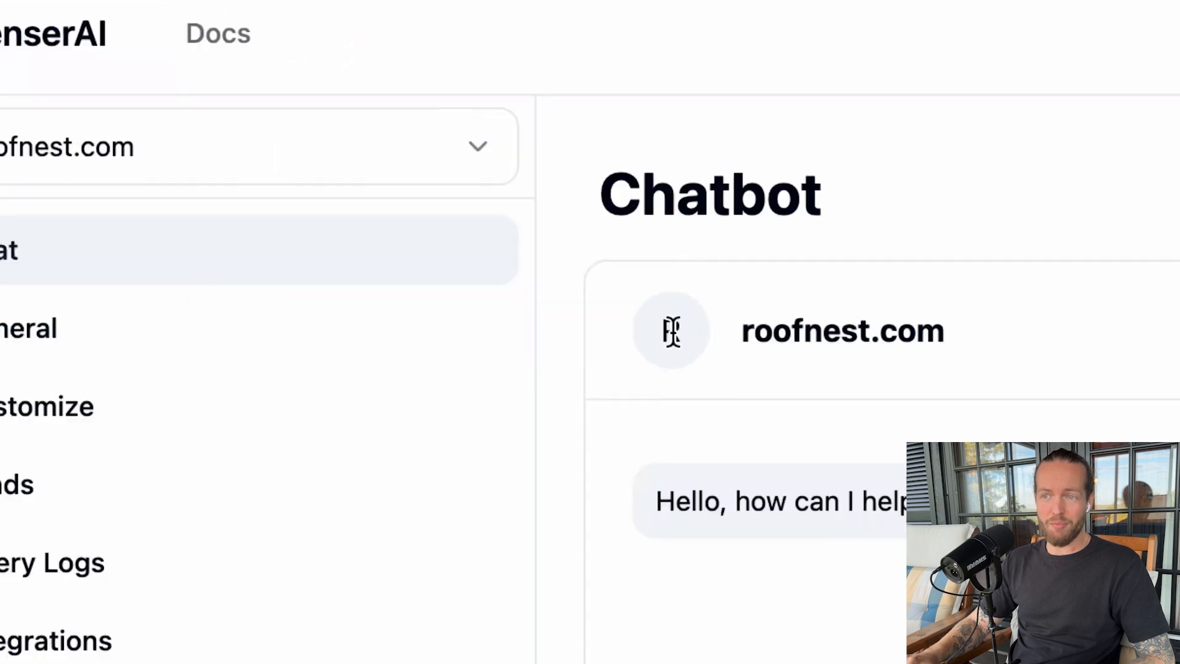
double_click(672, 332)
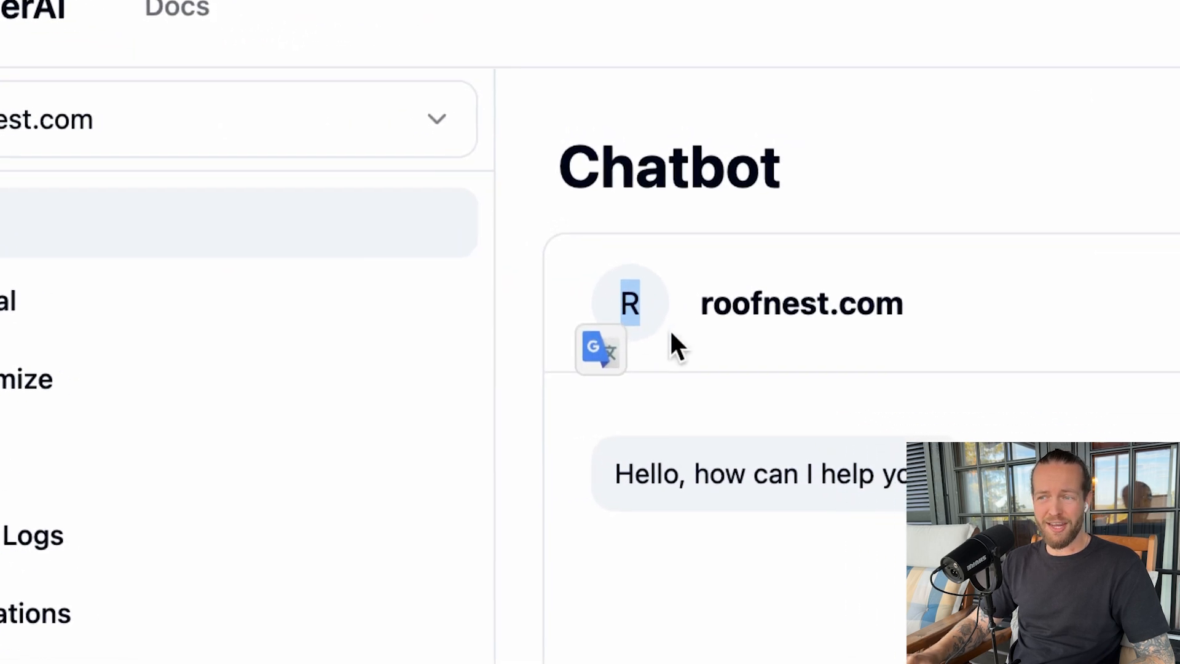
left_click(671, 335)
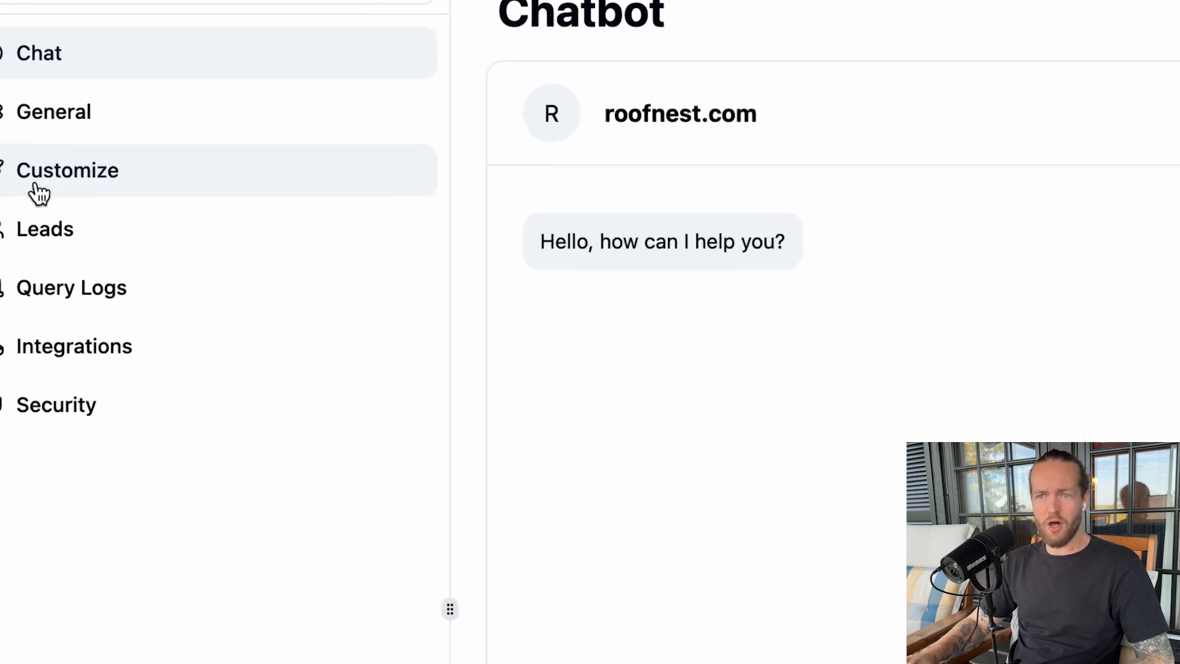
Open the chatbot's customization settings and choose the "ai logo" image from Downloads as the chatbot icon
left_click(38, 184)
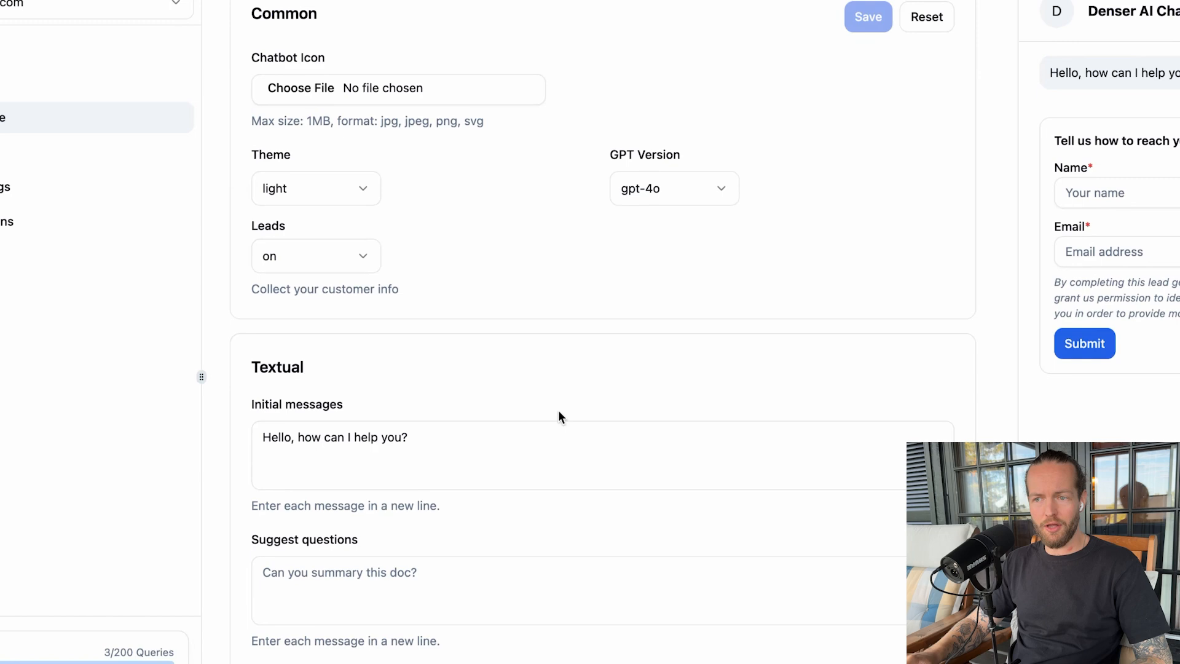
scroll(558, 410, "down", 3)
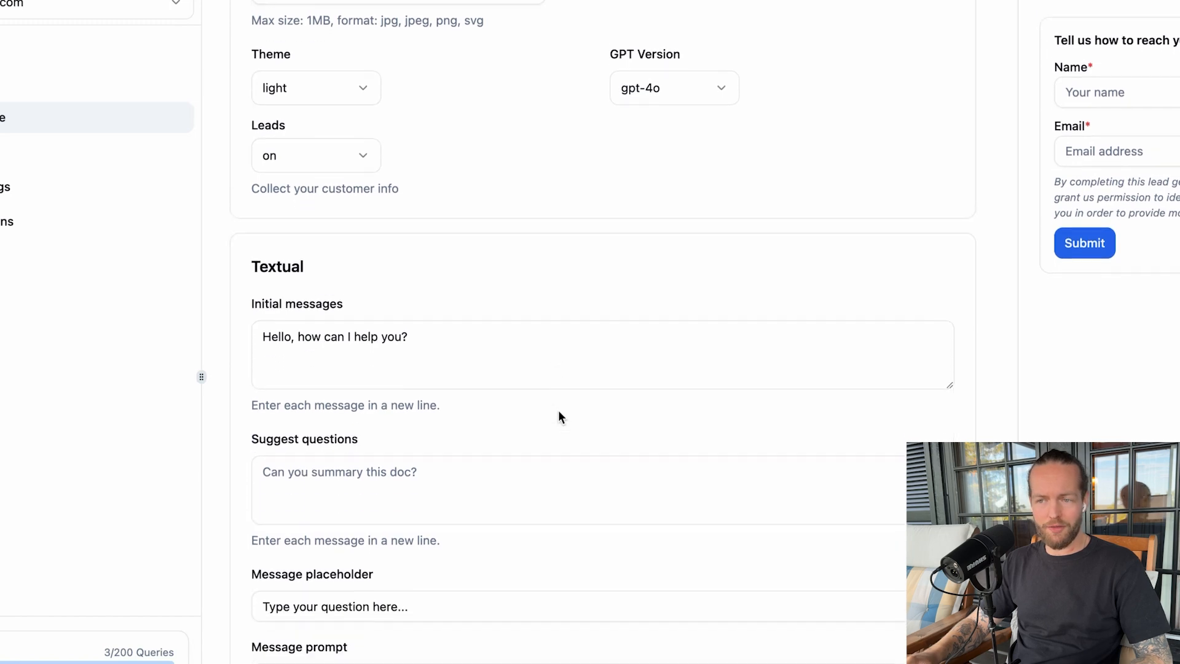
scroll(557, 411, "up", 6)
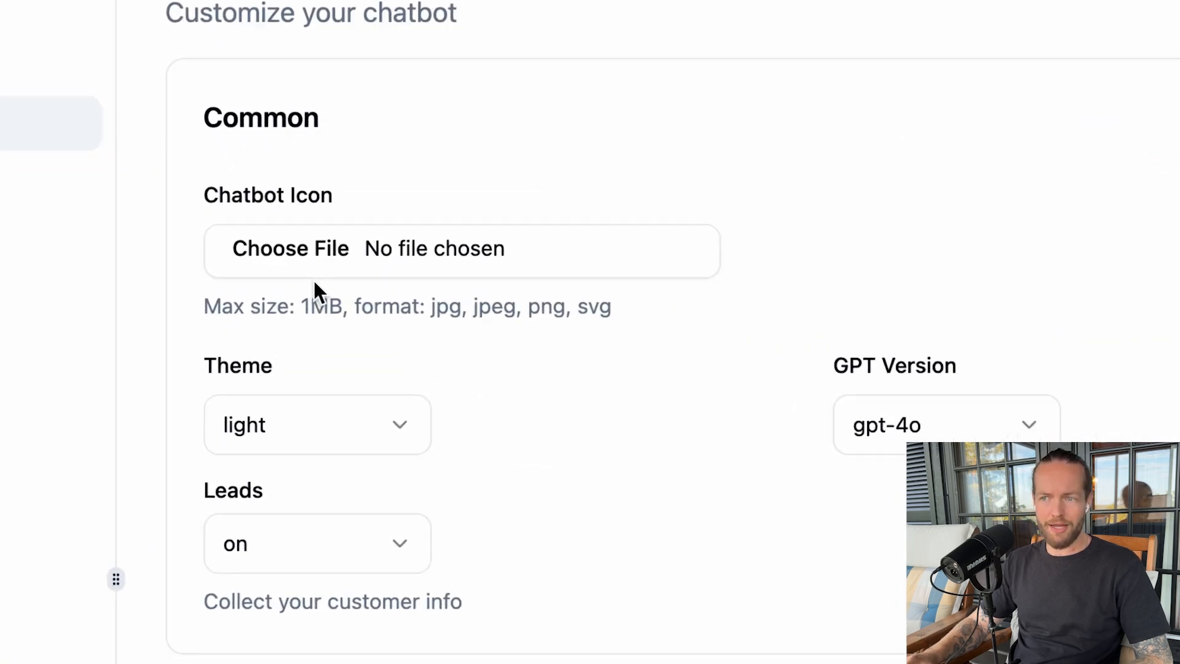
left_click(589, 331)
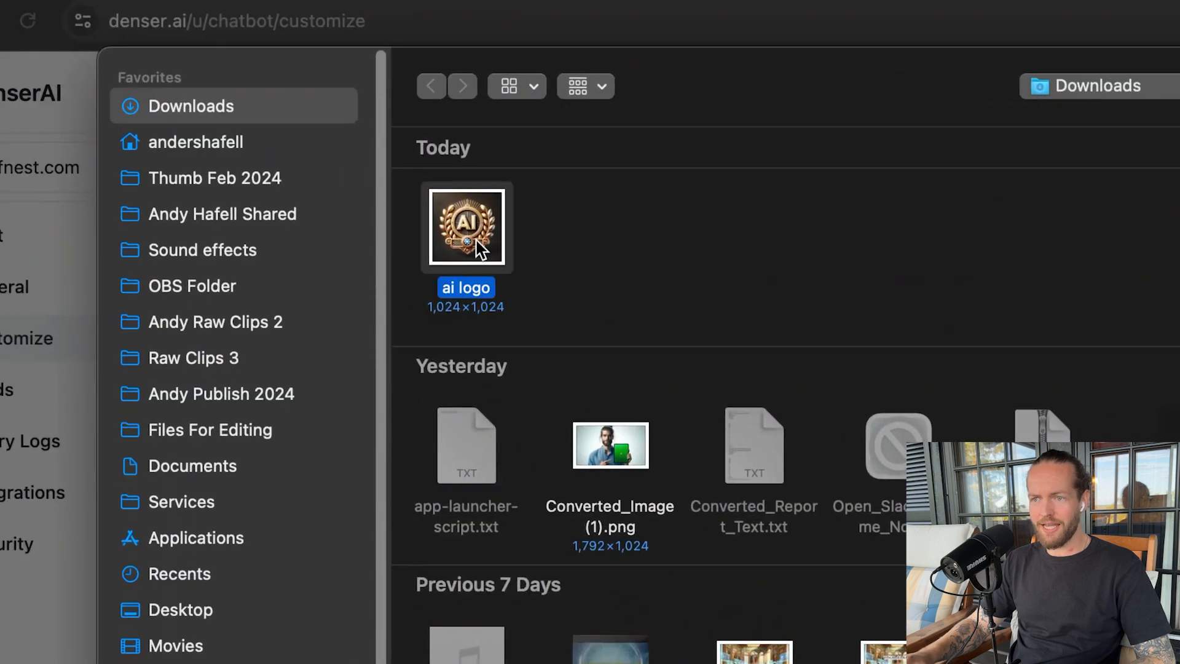
key("Return")
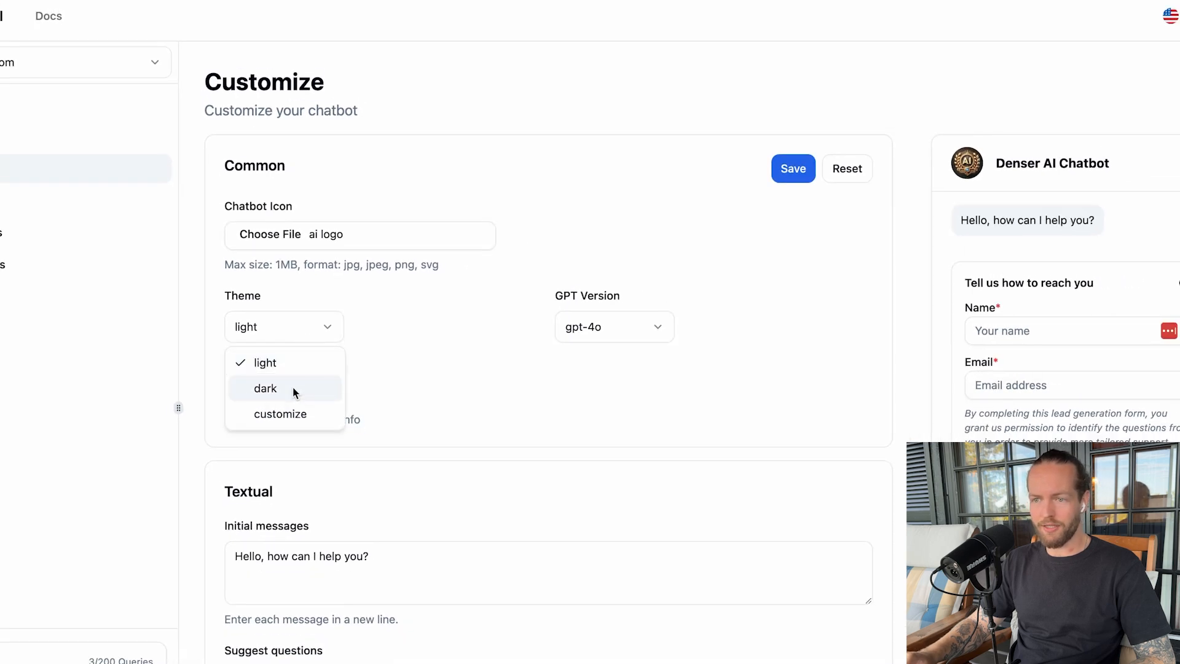
Try the dark and customize themes on the chatbot, review the custom colour options, and return the theme to light
left_click(293, 391)
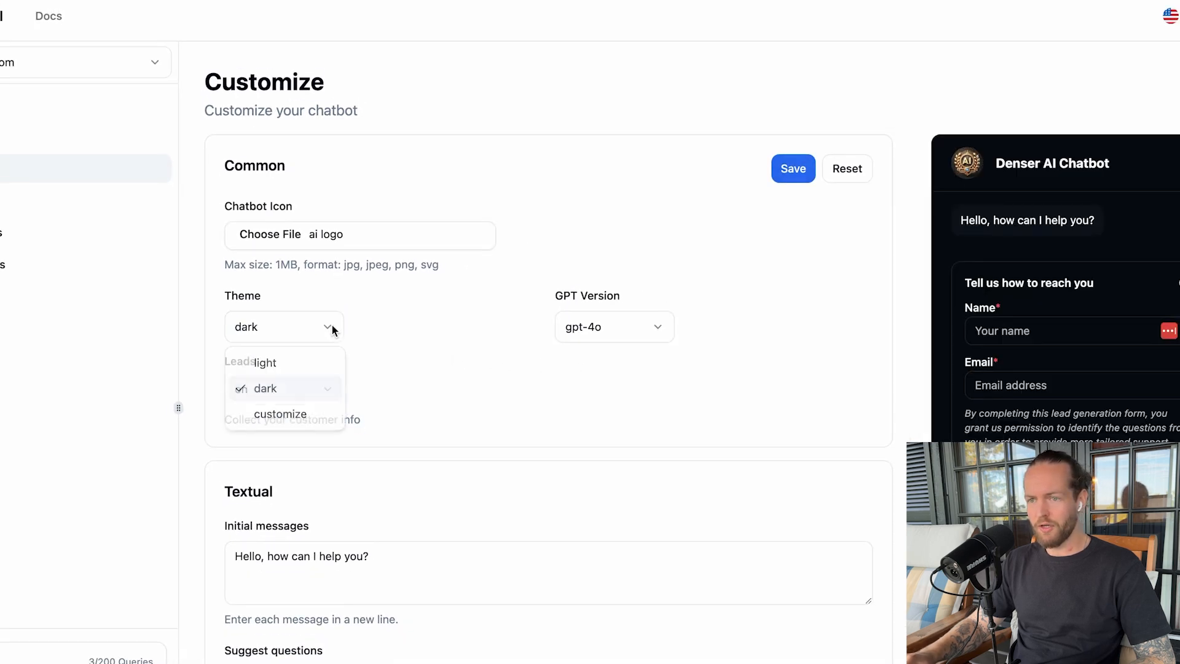
left_click(287, 414)
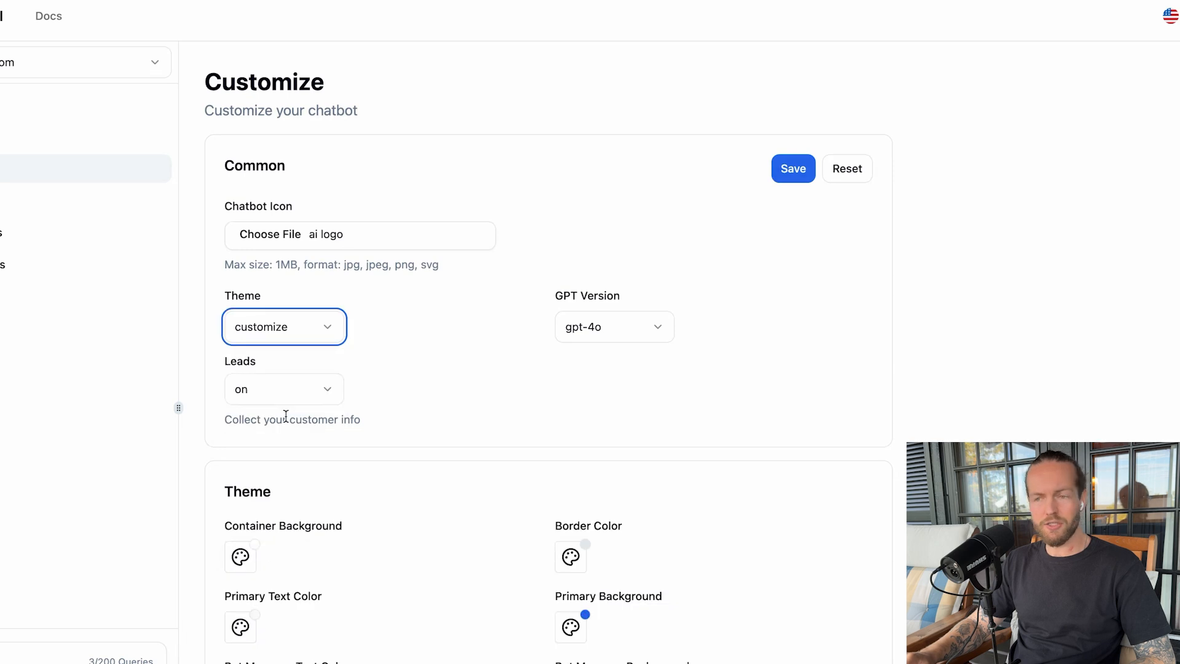
scroll(782, 486, "down", 5)
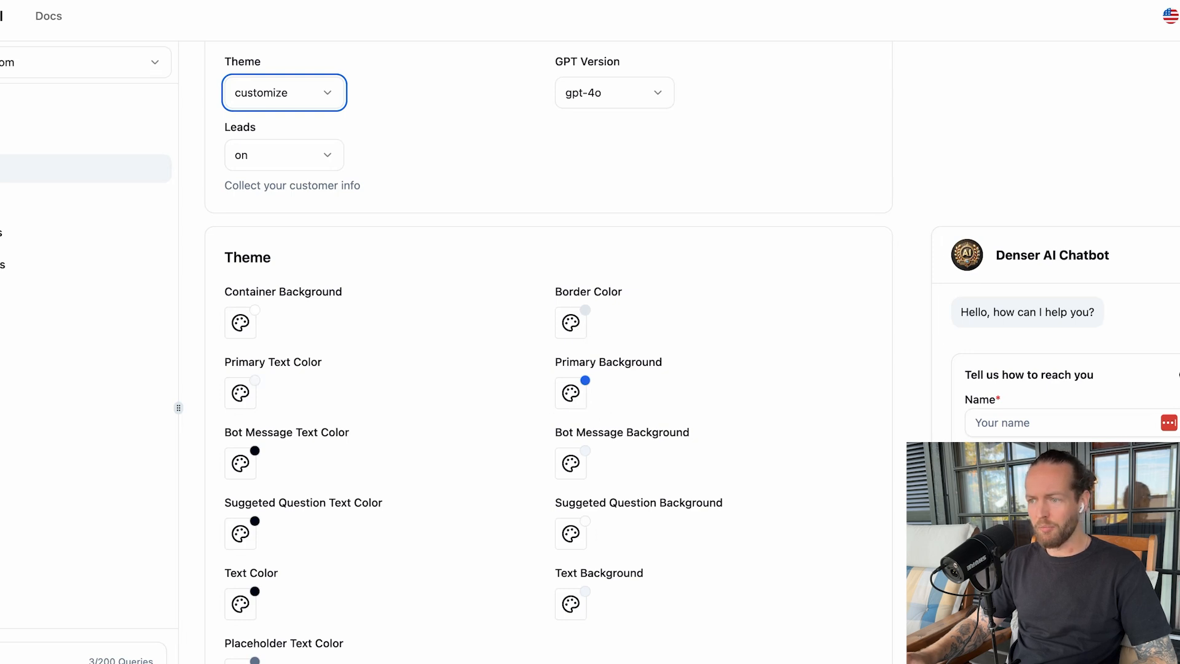
scroll(743, 558, "up", 3)
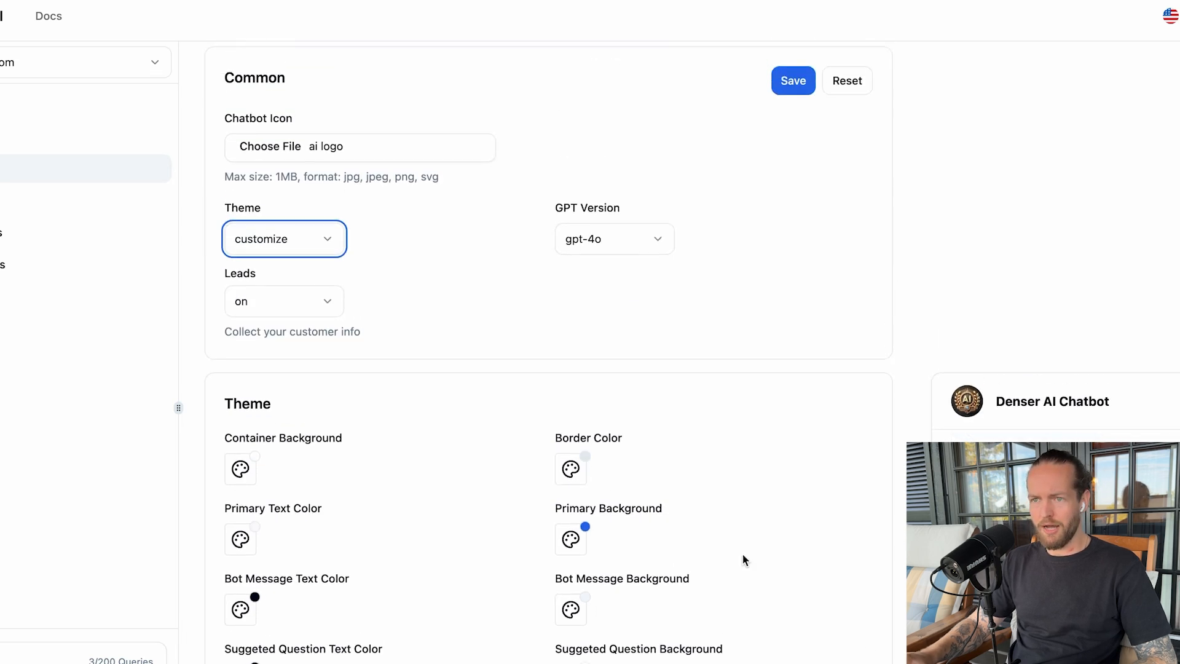
left_click(330, 269)
left_click(287, 300)
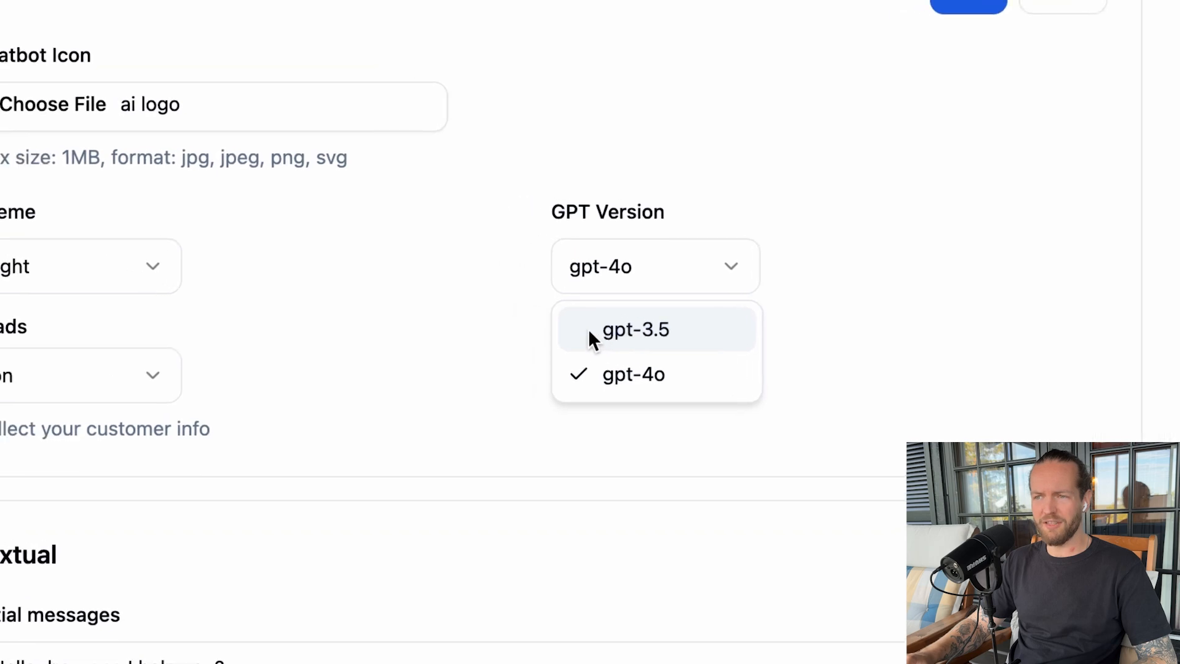
Keep the GPT version at gpt-4o and try Leads switched off before setting it back to on
left_click(496, 339)
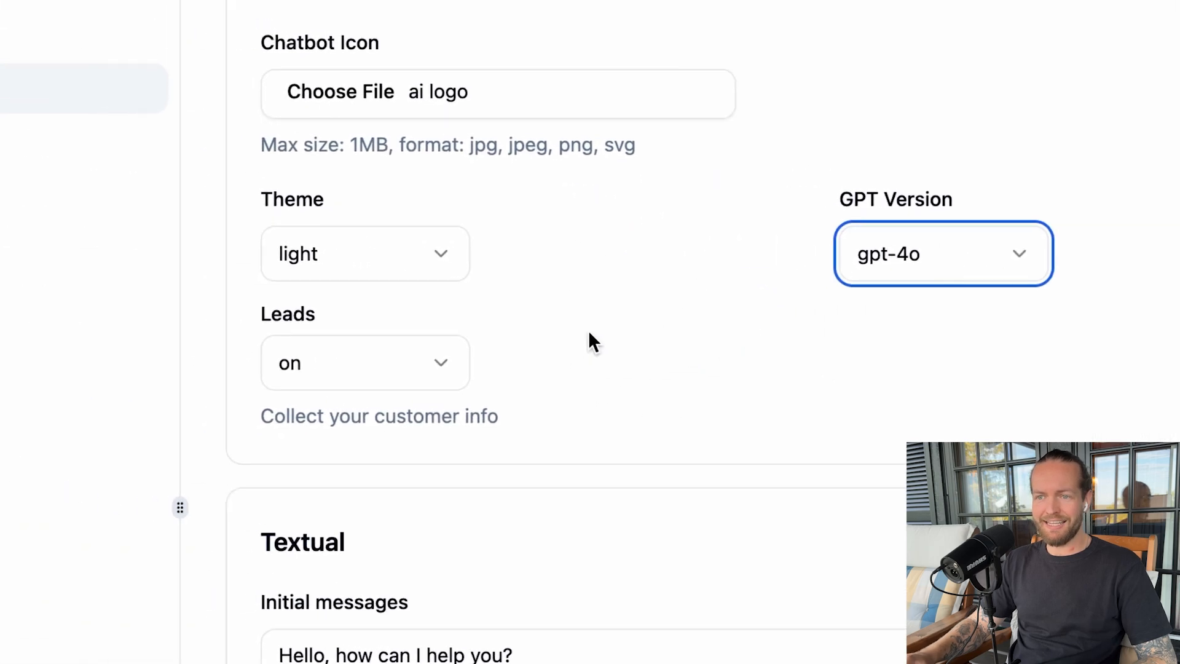
left_click(168, 320)
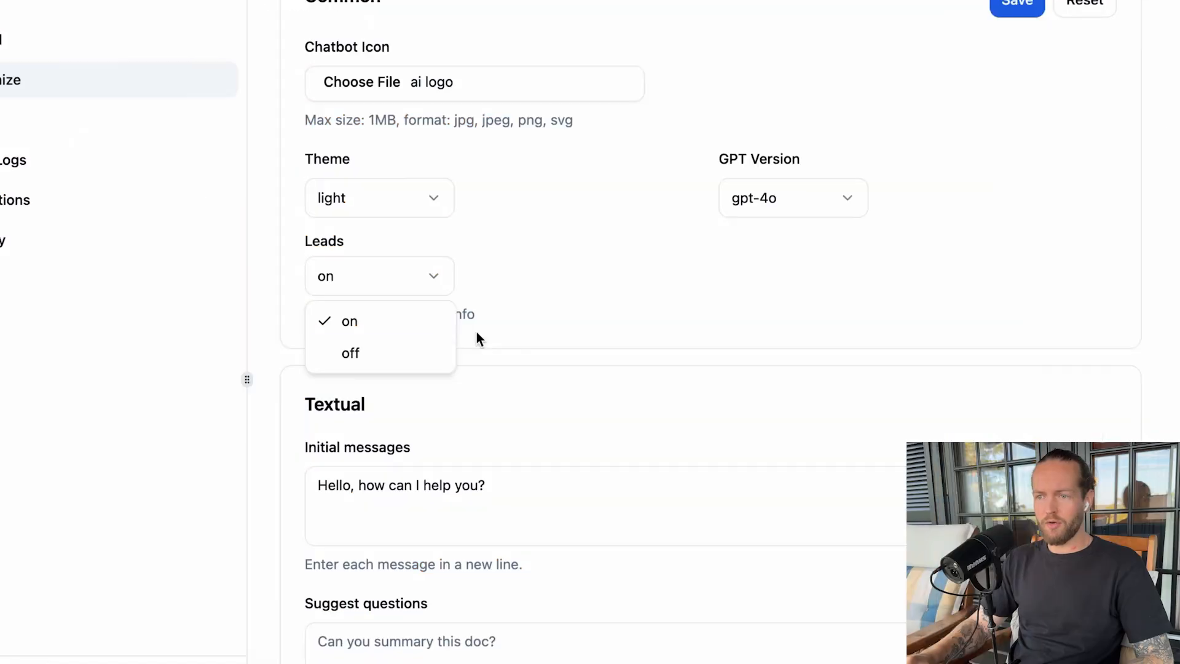
left_click(385, 332)
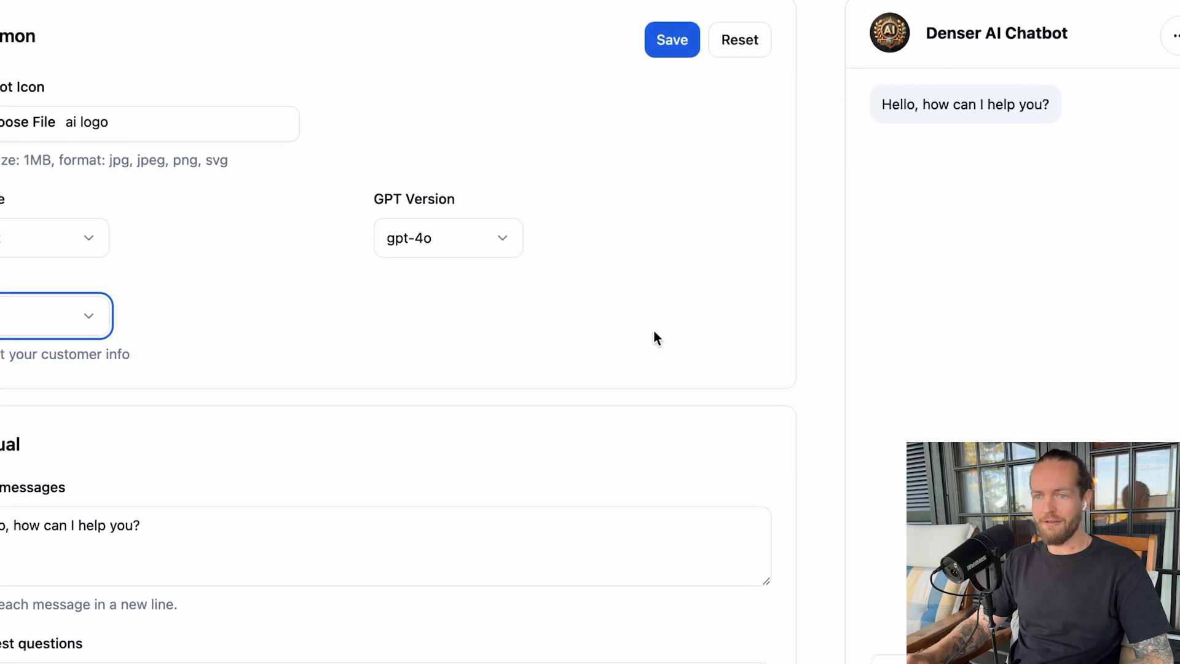
left_click(435, 337)
left_click(406, 374)
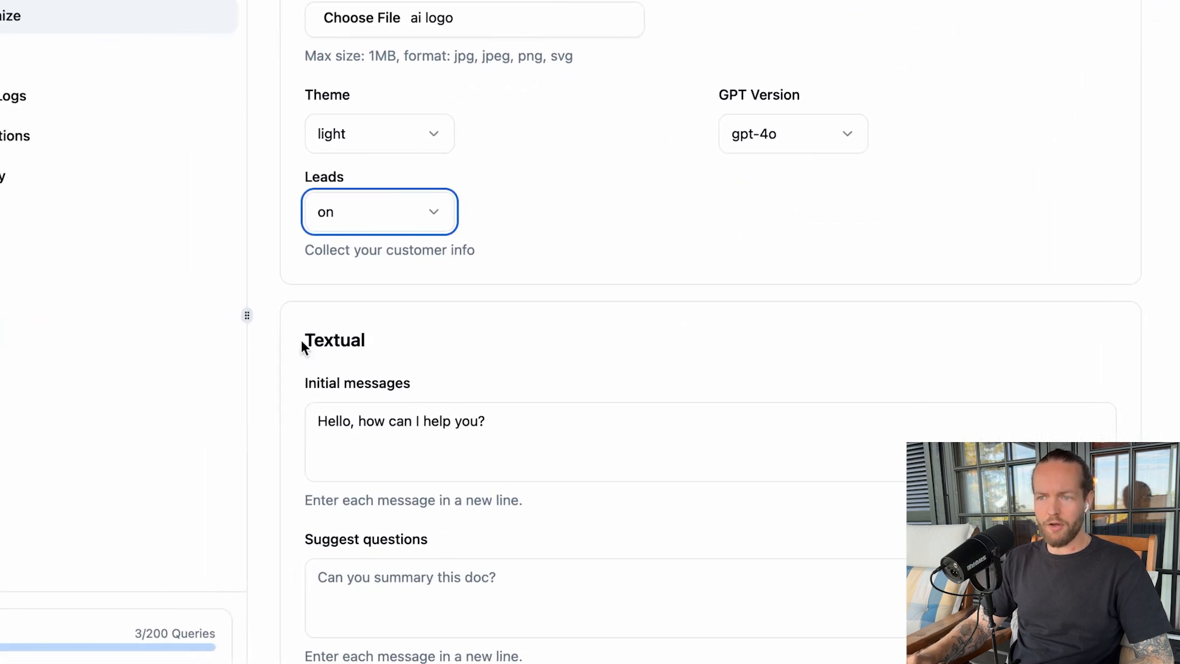
Add "What is the best roof nest under $2000?" as a suggested question in the Textual settings
left_click_drag(301, 343, 447, 347)
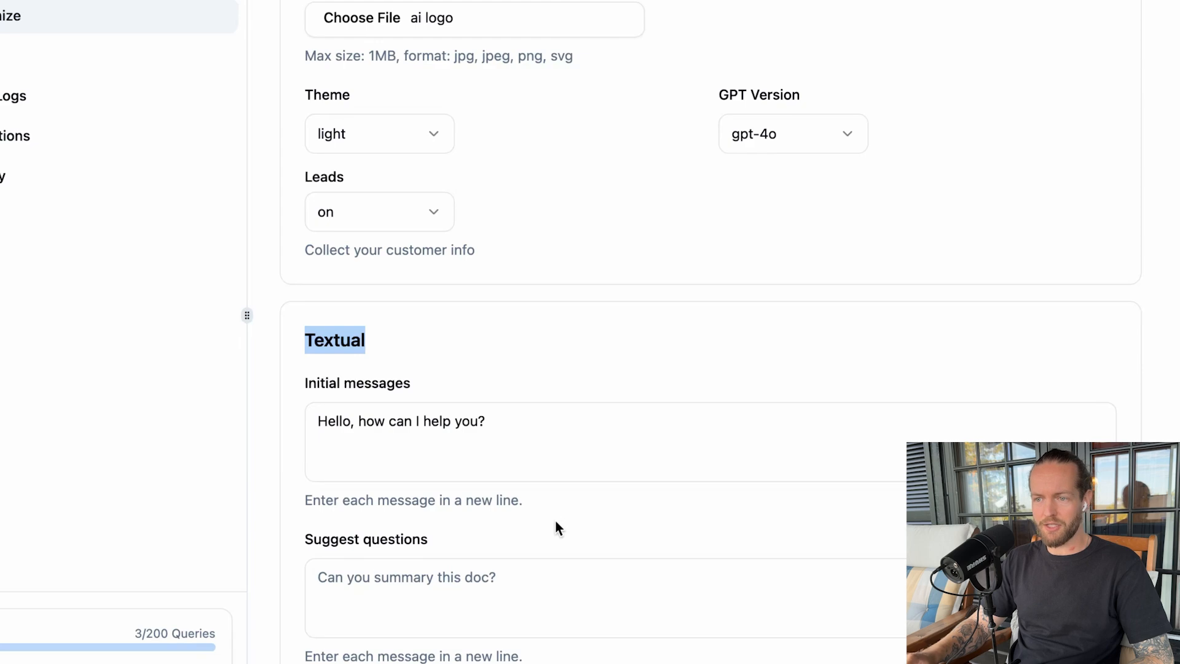
scroll(555, 522, "down", 3)
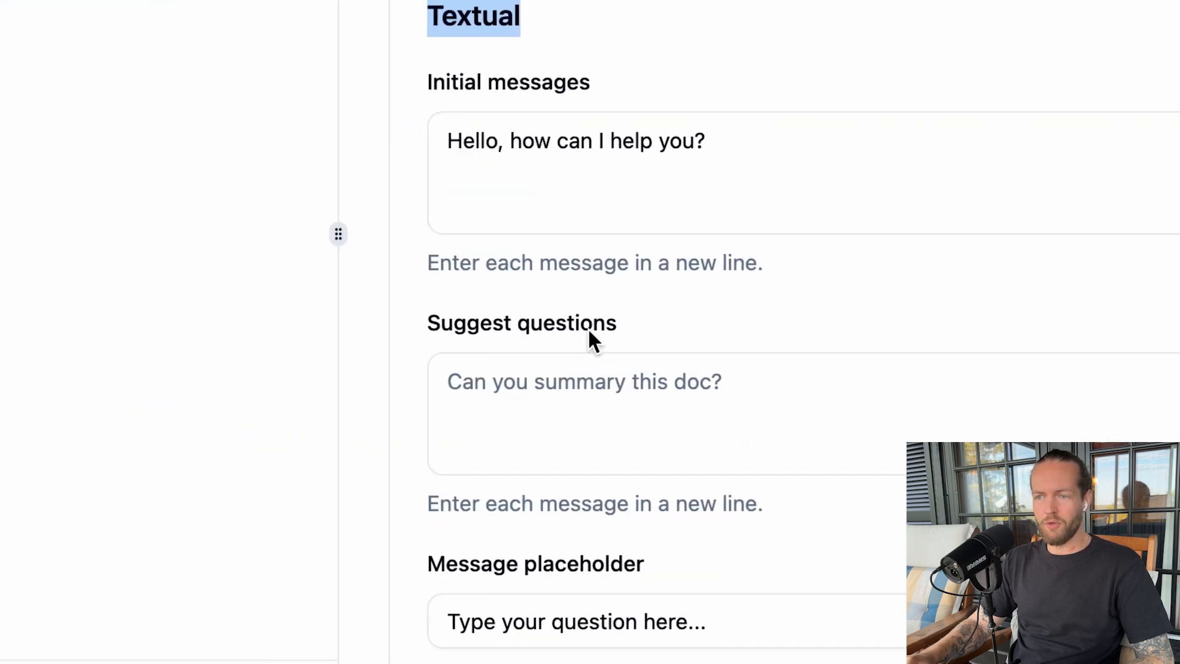
left_click(589, 332)
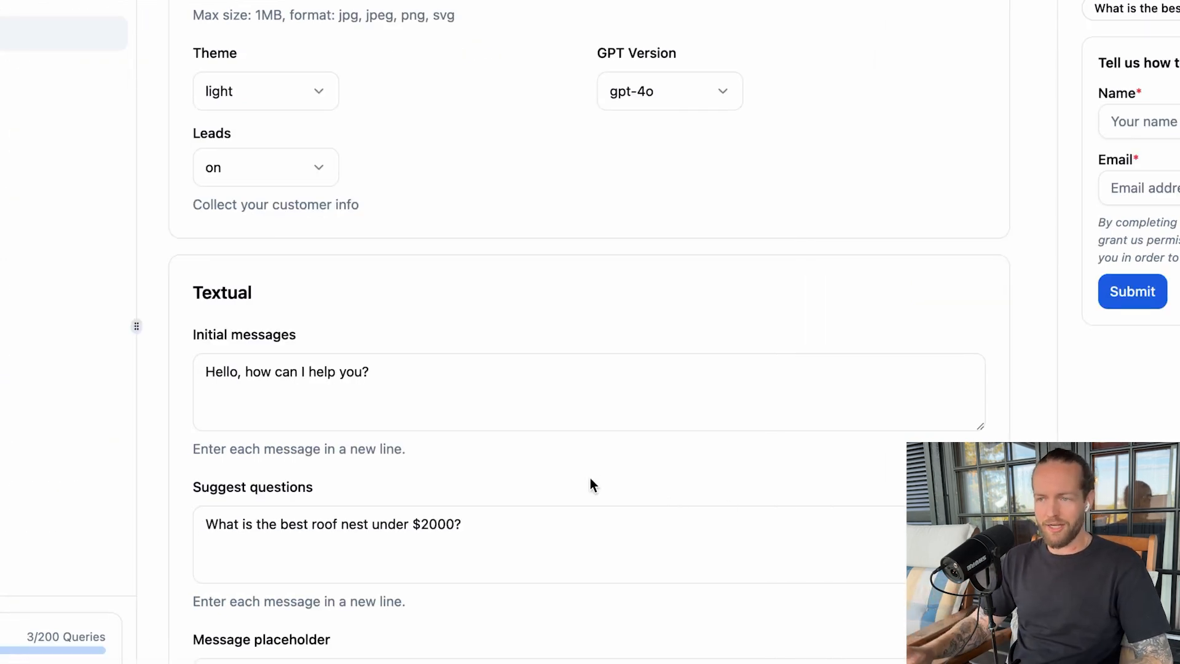
Examine the message placeholder and message prompt fields in the Textual settings
scroll(541, 478, "down", 4)
left_click(545, 475)
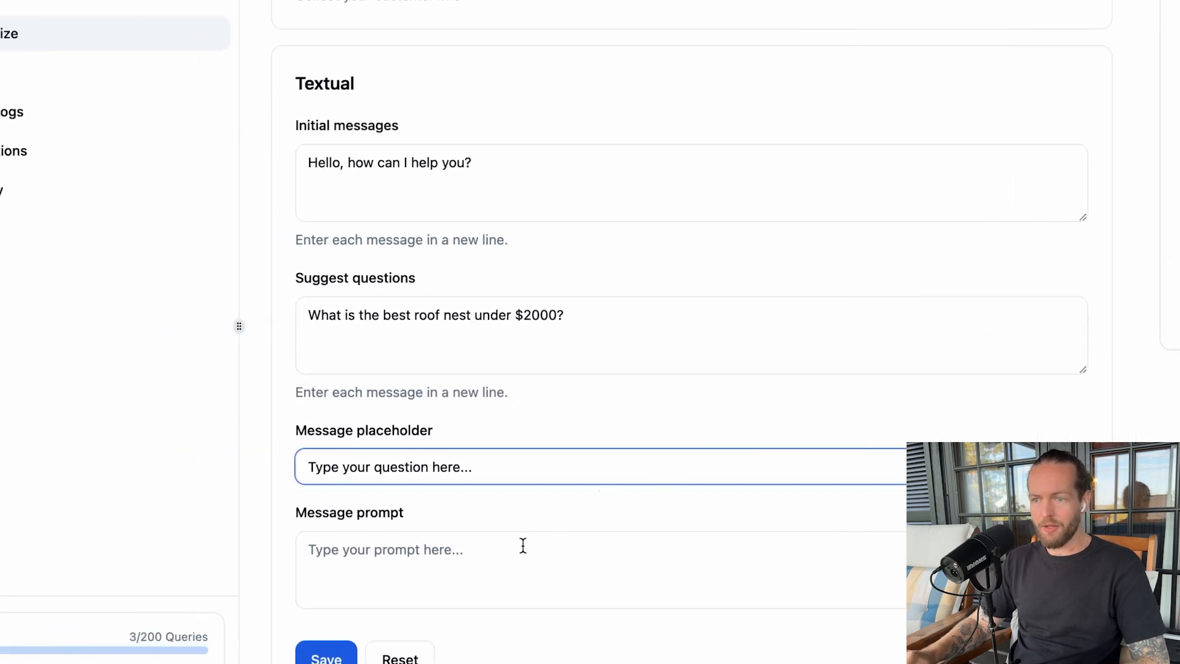
left_click(523, 546)
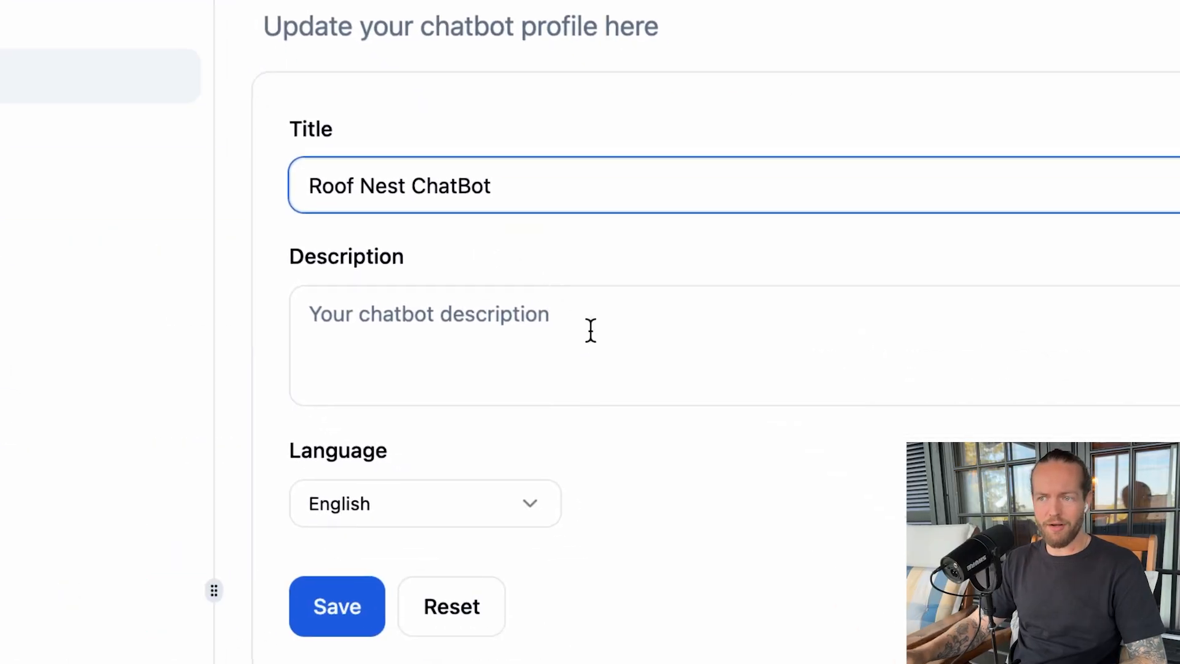
Save the Roof Nest ChatBot profile with English as the language and check the chatbot preview in the Customize settings
left_click(735, 449)
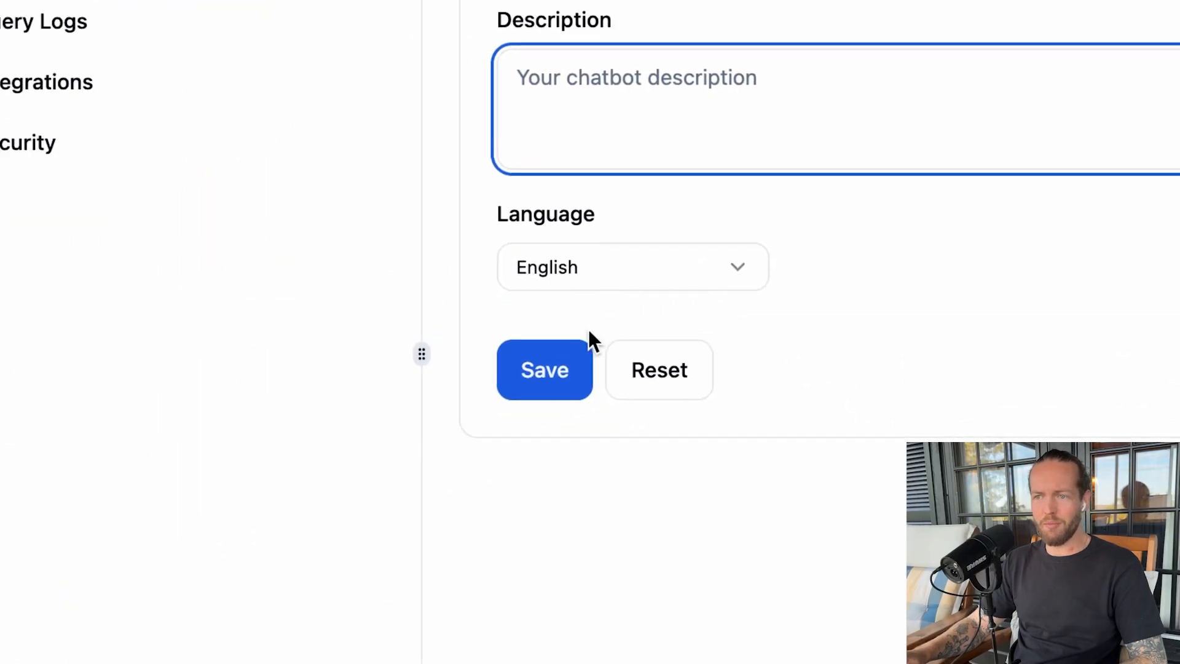
left_click(237, 506)
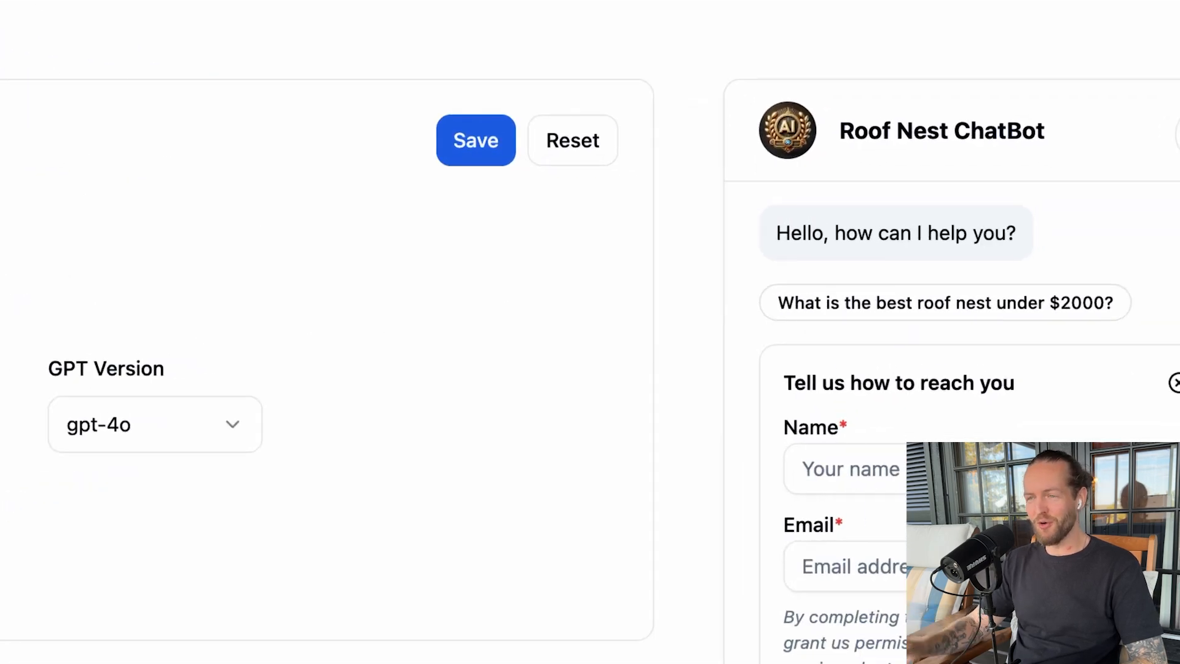
scroll(903, 331, "down", 10)
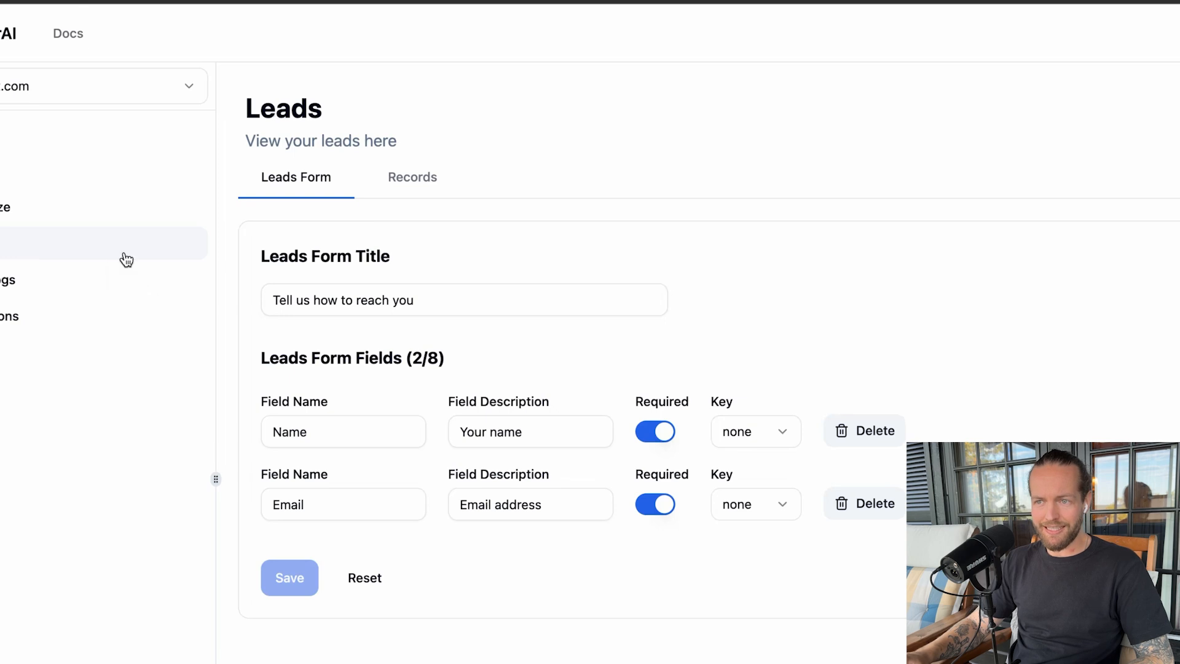
Examine the Leads form settings, including the form title, the Name and Email fields, and the field limit
left_click_drag(410, 362, 469, 367)
left_click(470, 332)
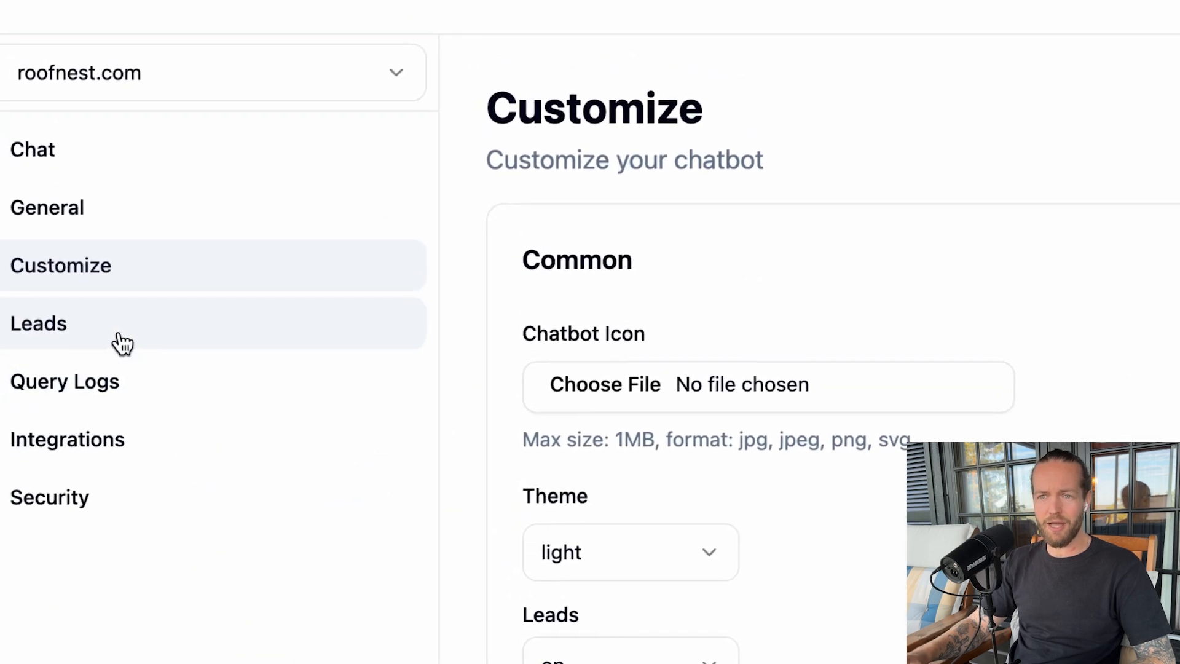
left_click(121, 343)
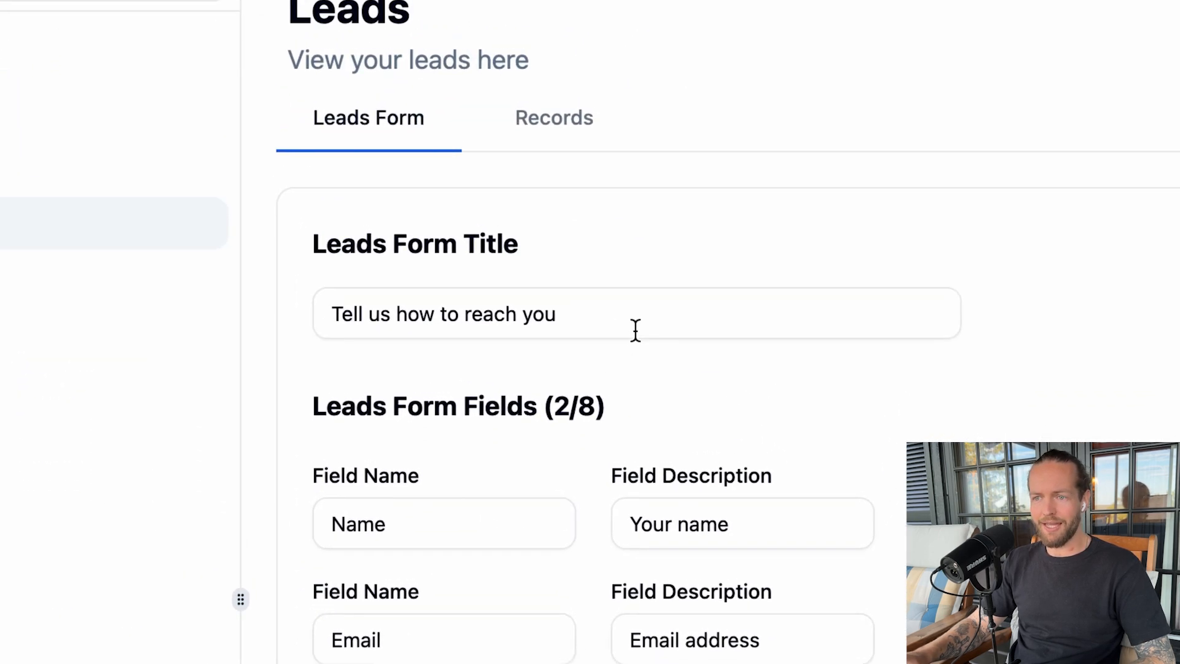
triple_click(634, 330)
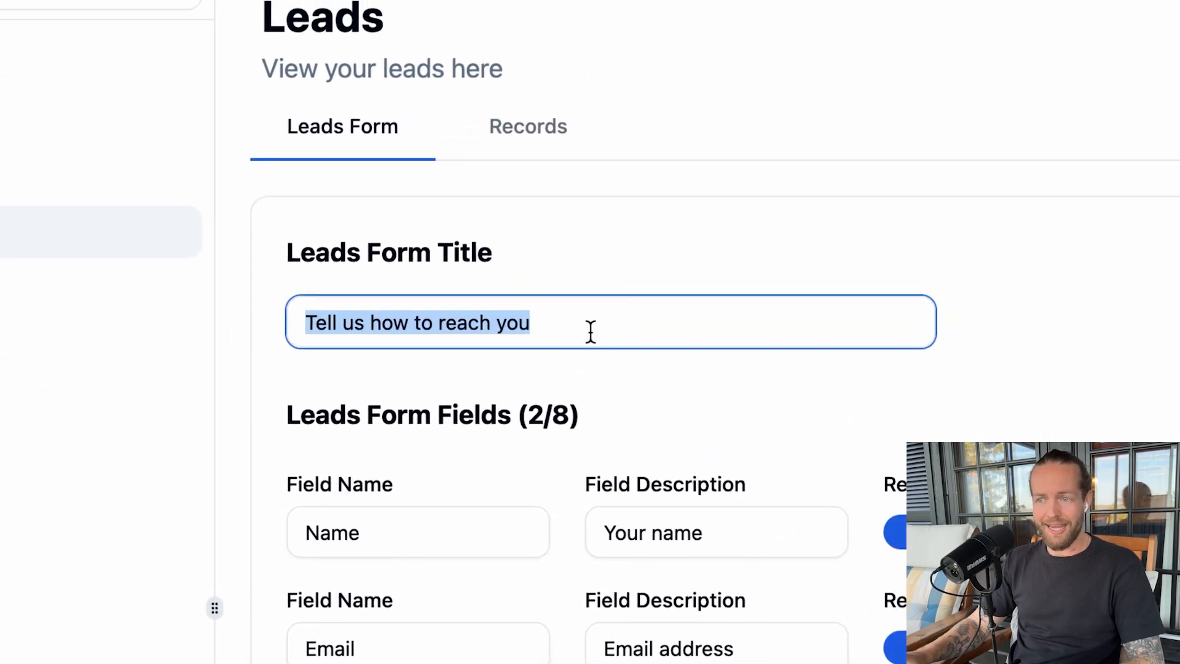
left_click(430, 508)
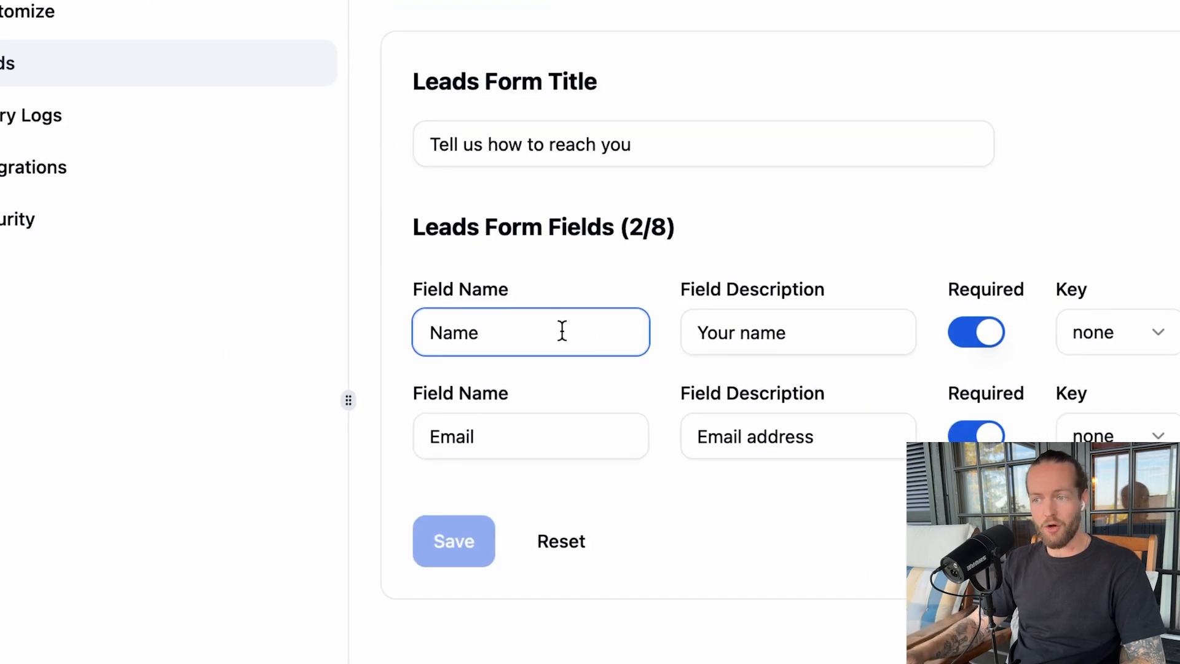
left_click(561, 431)
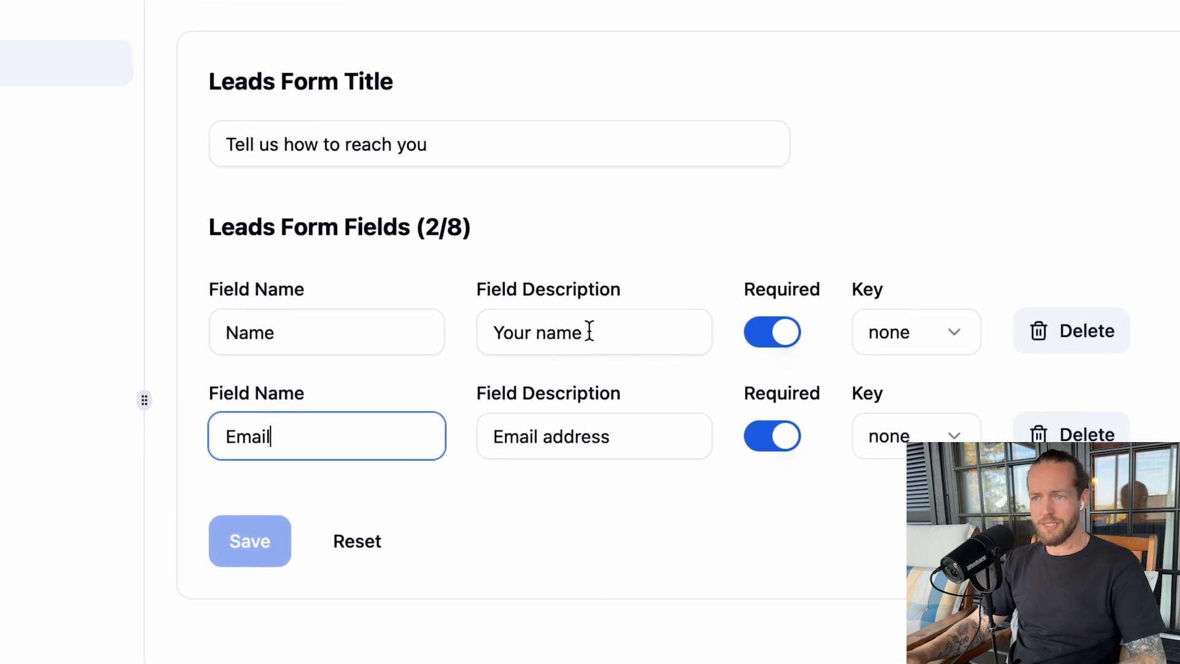
left_click_drag(450, 223, 457, 223)
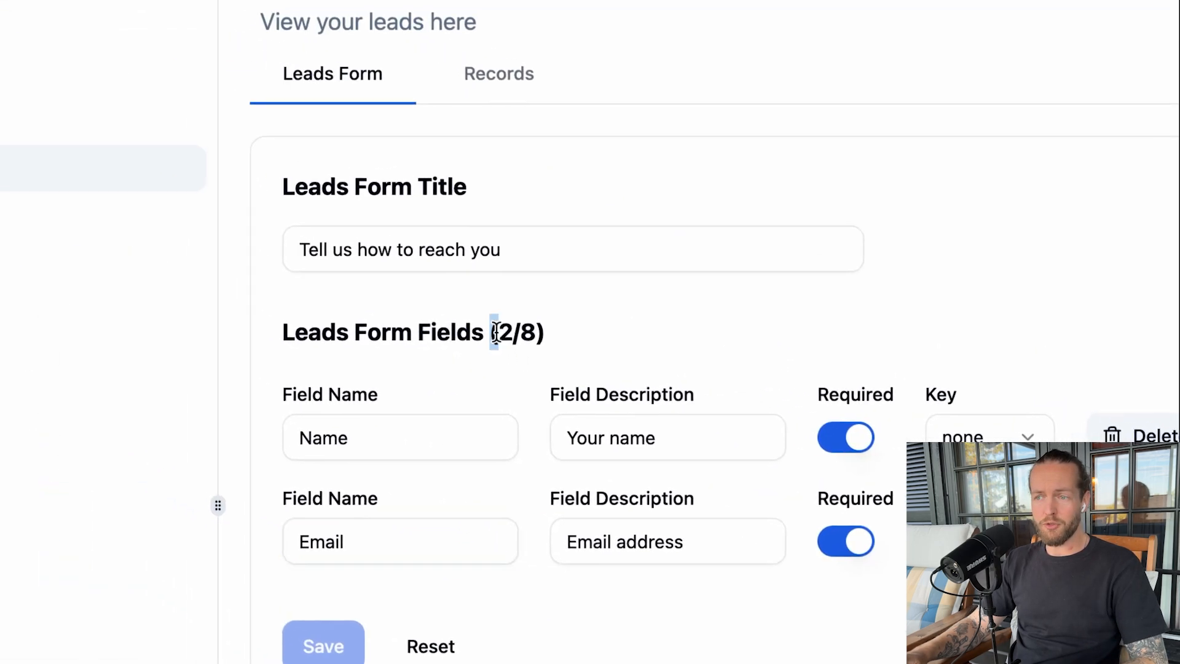
left_click_drag(497, 333, 553, 336)
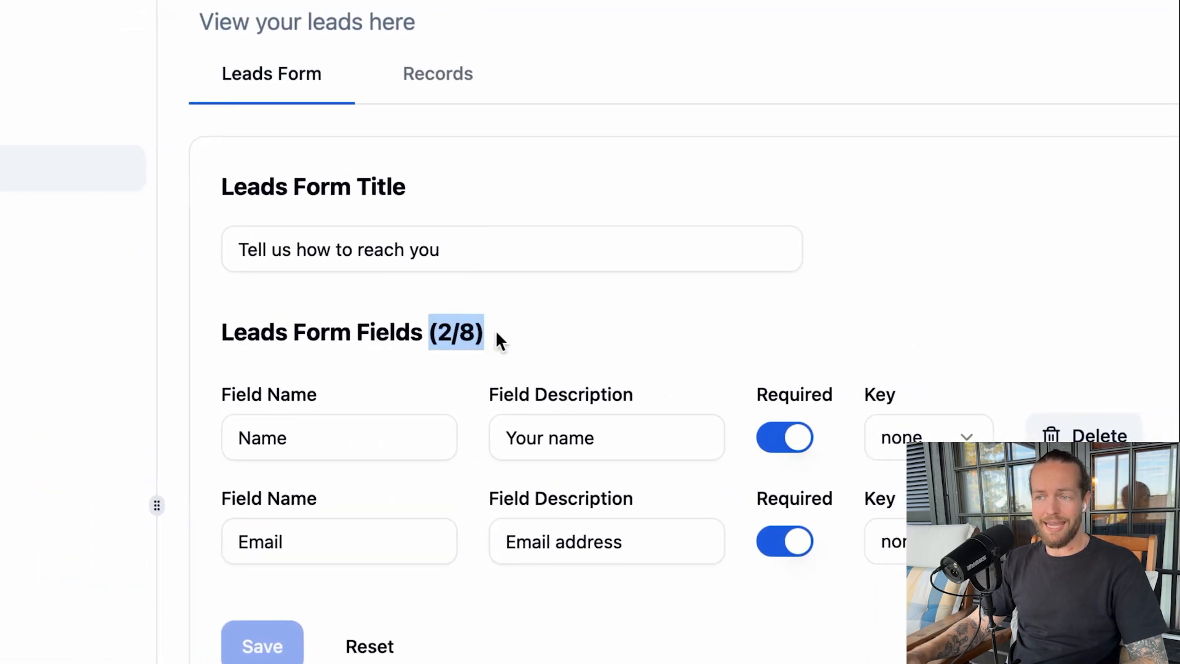
Add a required Employees field with the description "Number Of Employees" to the leads form
left_click(556, 336)
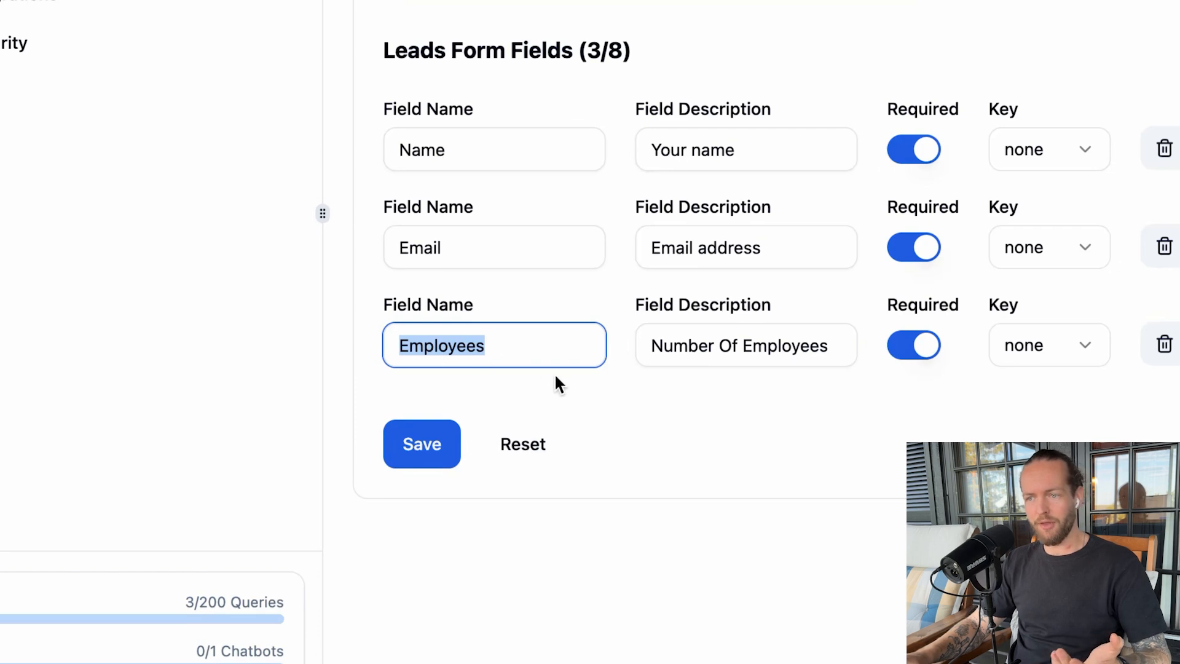
left_click(578, 368)
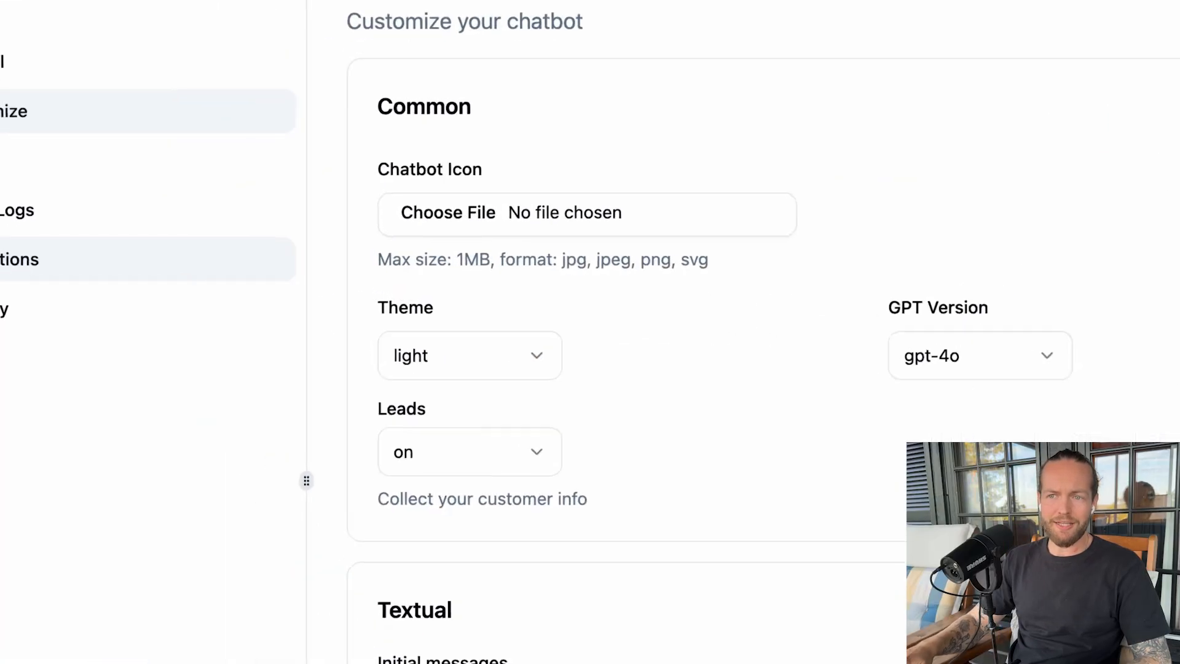
Copy the website integration code for the chat widget and look at the Shopify integration option
left_click(19, 260)
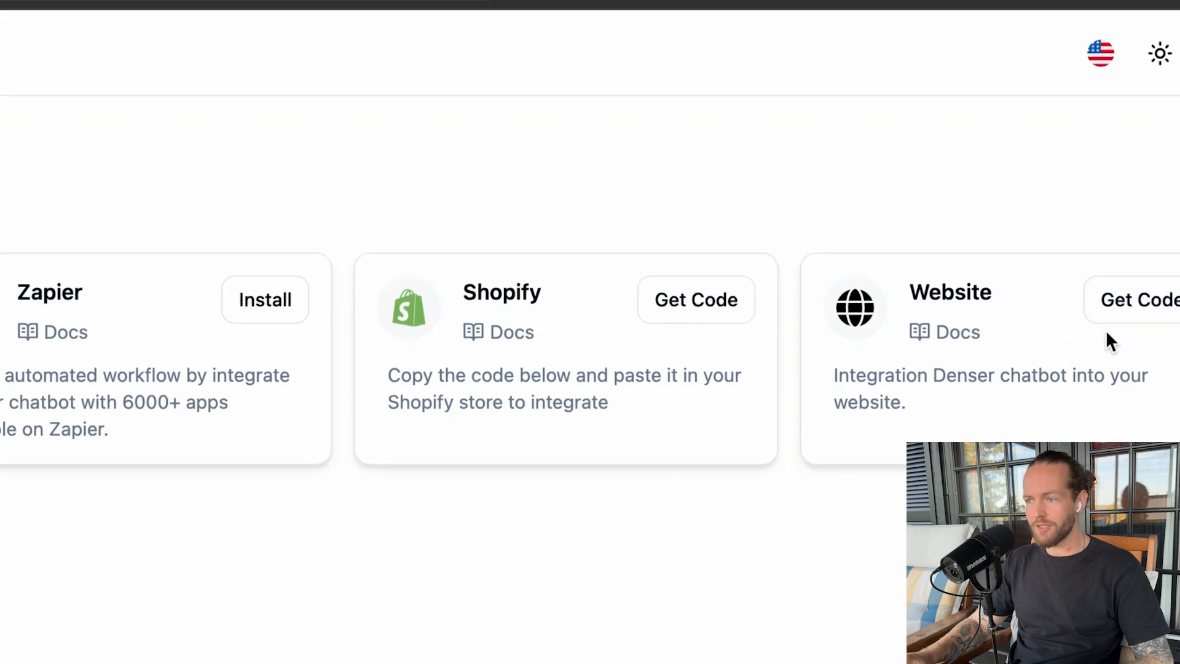
left_click(1124, 339)
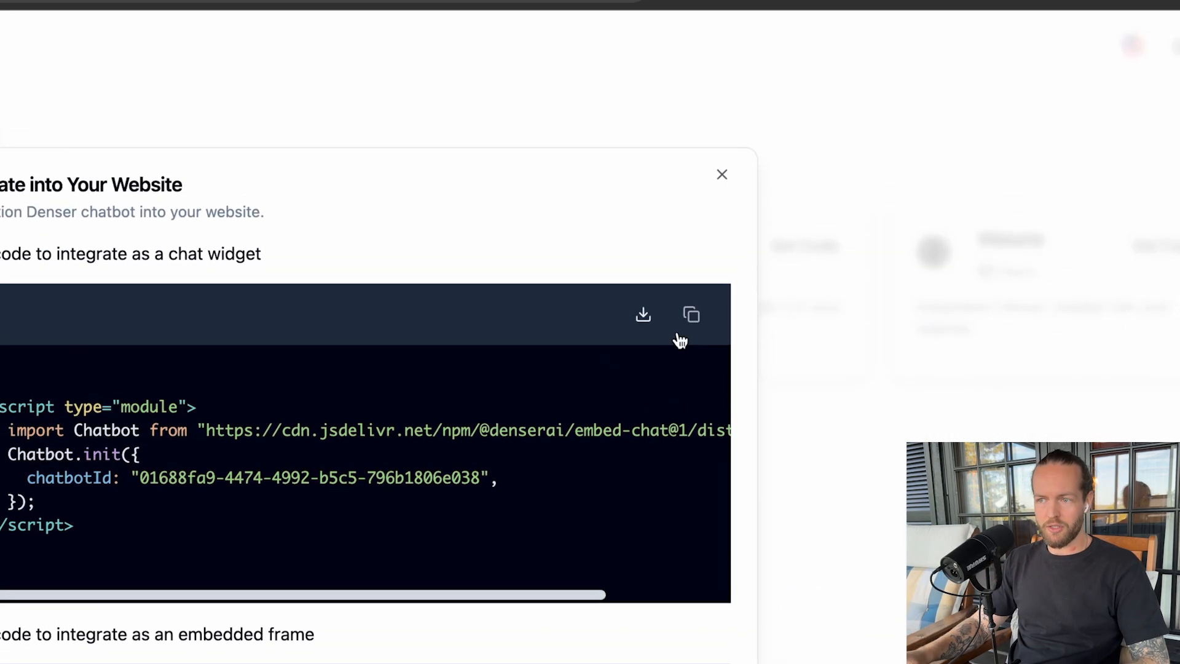
left_click(854, 210)
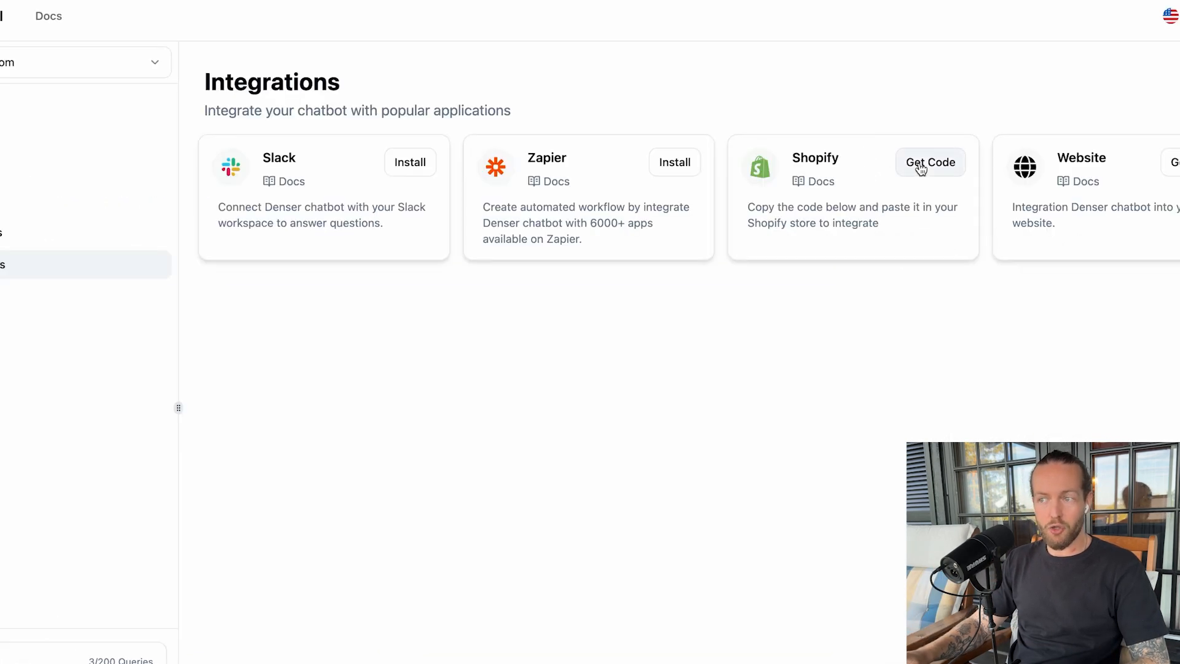
left_click(920, 166)
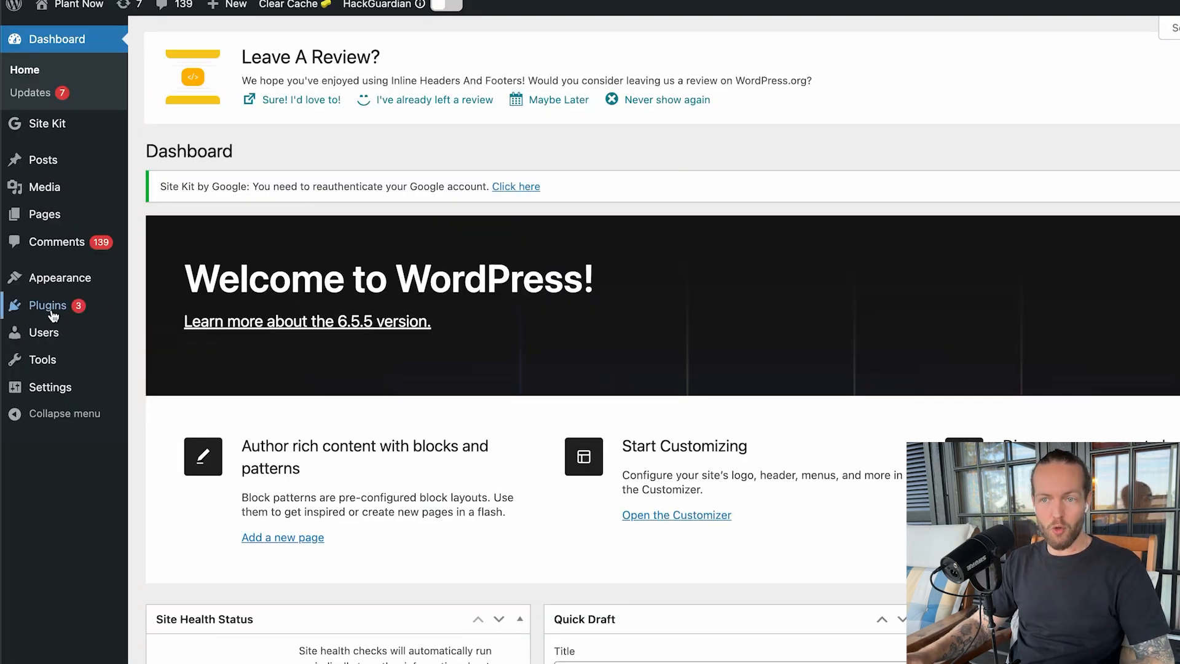
Switch to the WordPress dashboard and search the plugins to add for "WP headers and footers"
mouse_move(53, 316)
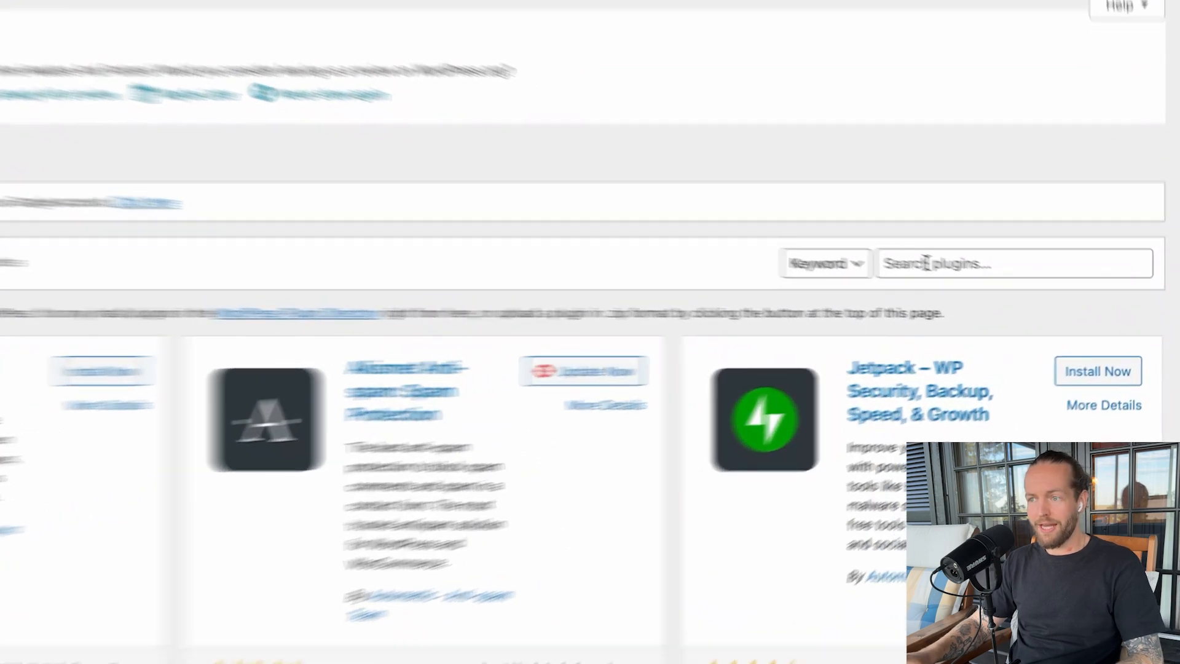
left_click(919, 232)
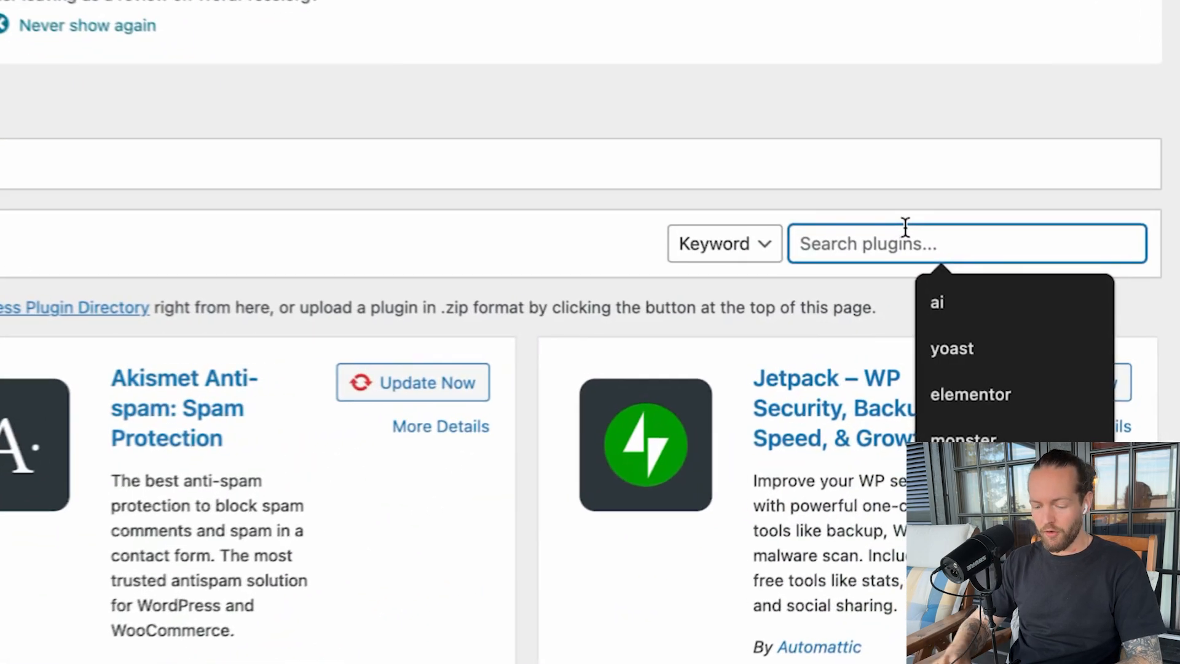
type("WP header")
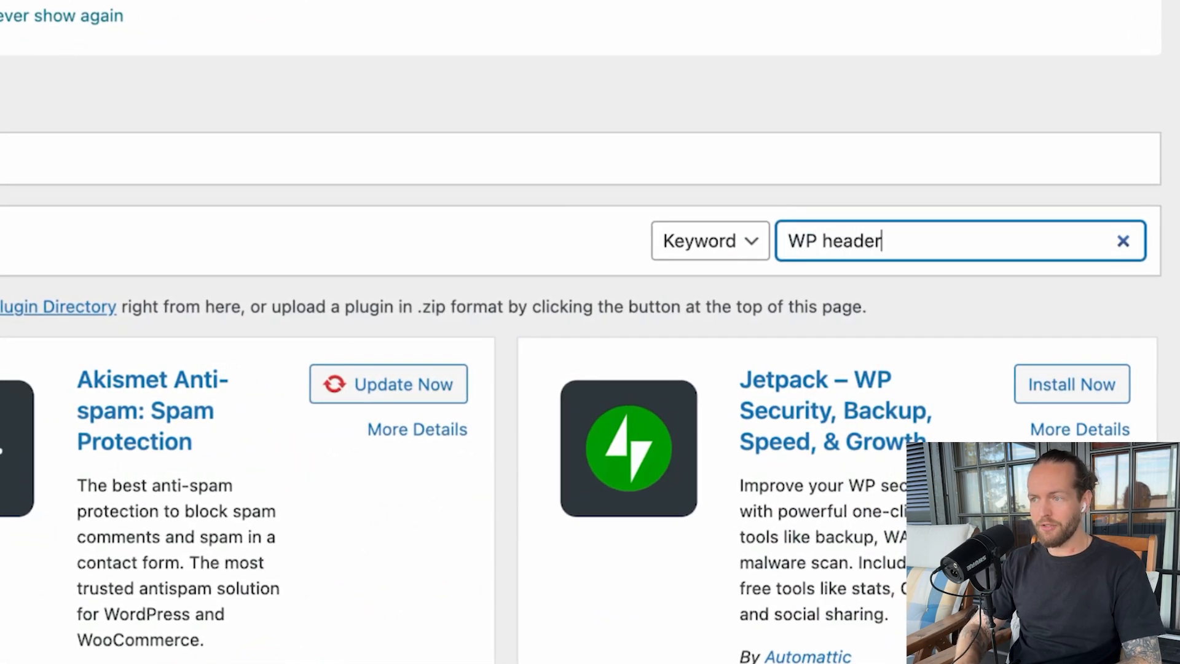
type("s and footers")
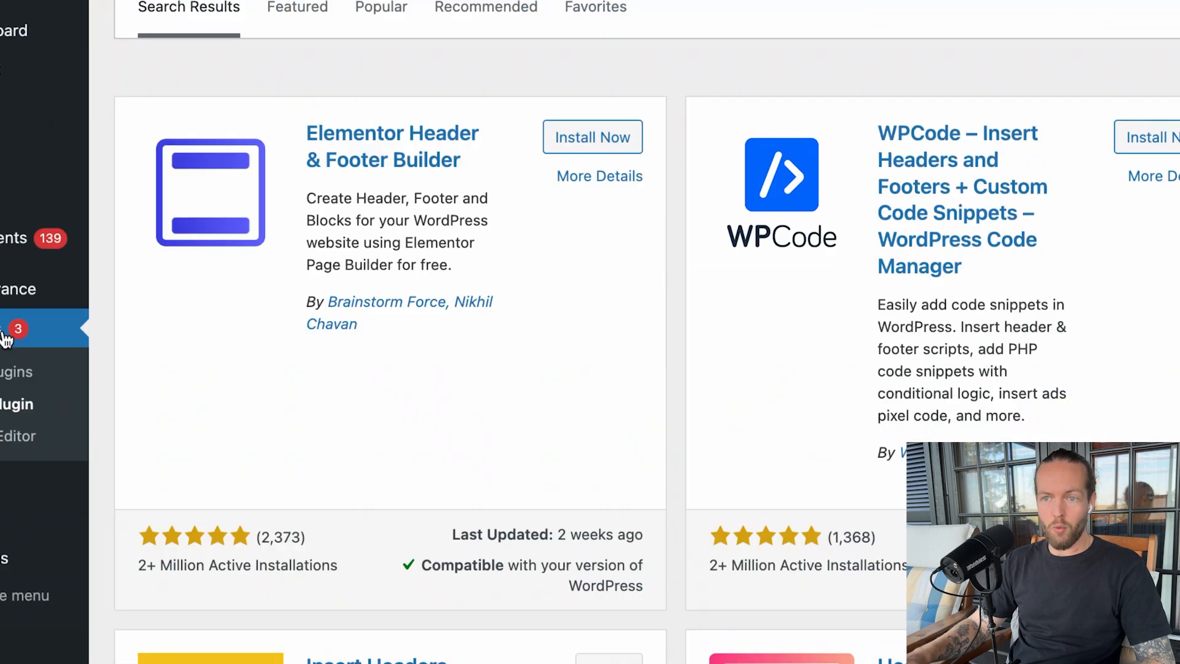
scroll(3, 339, "down", 1)
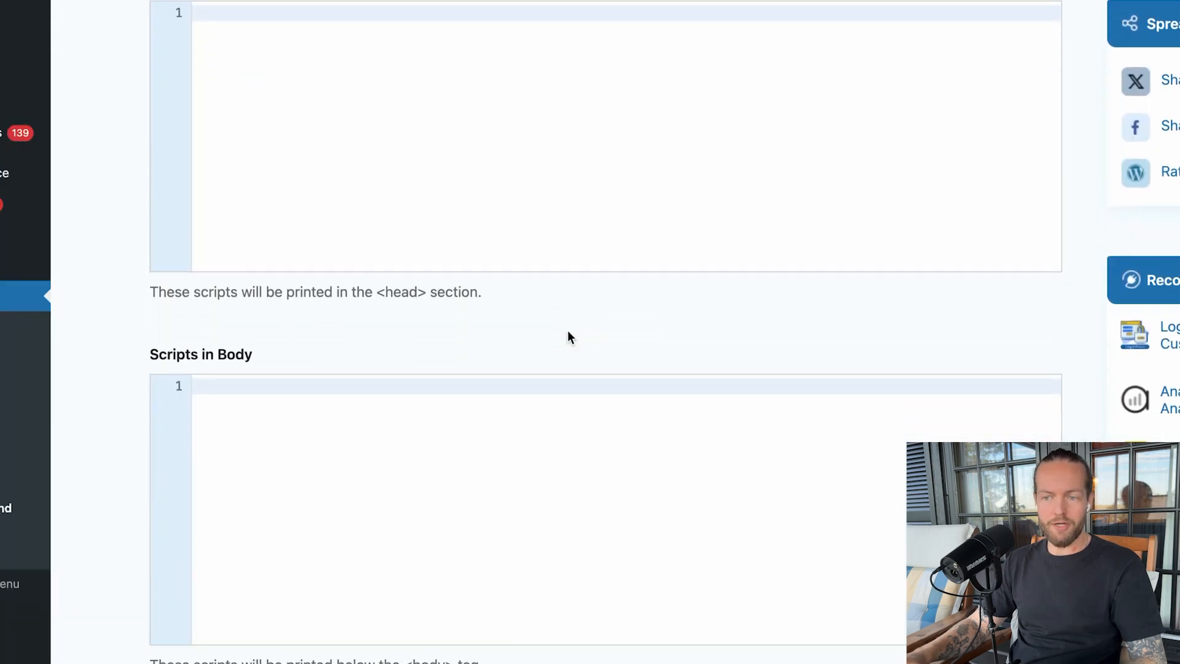
Paste the copied DenserAI chat widget script into the plugin's Scripts in Footer field and remove the trailing blank line
scroll(566, 330, "down", 5)
left_click(389, 519)
key("super+v")
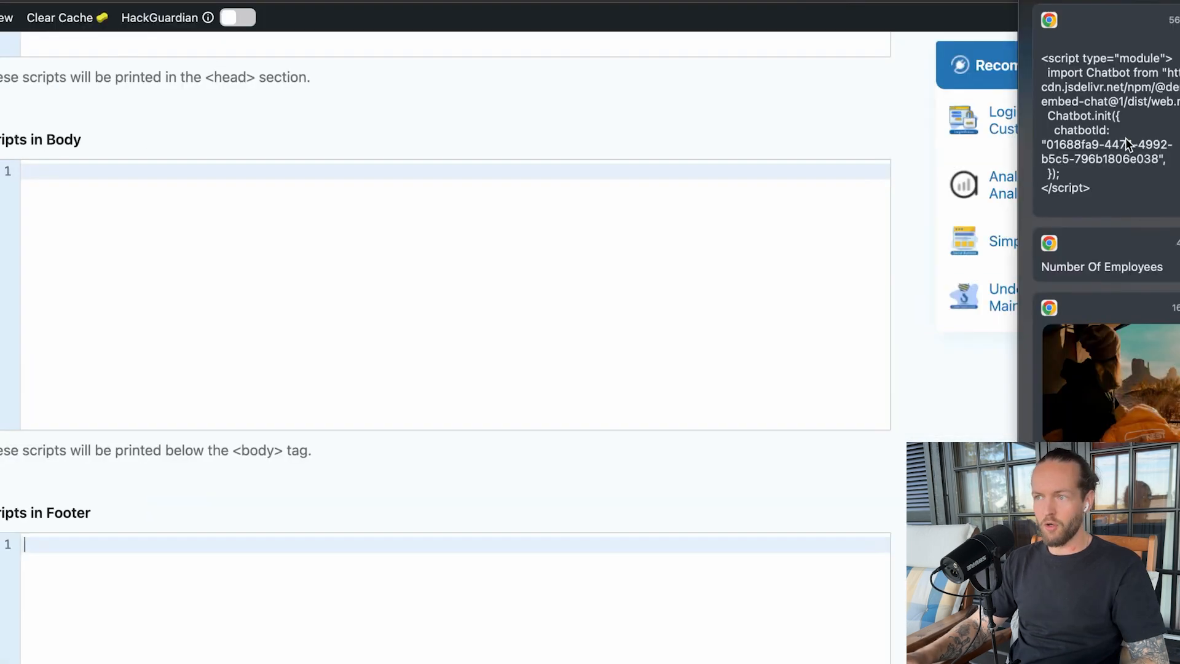
left_click(1126, 139)
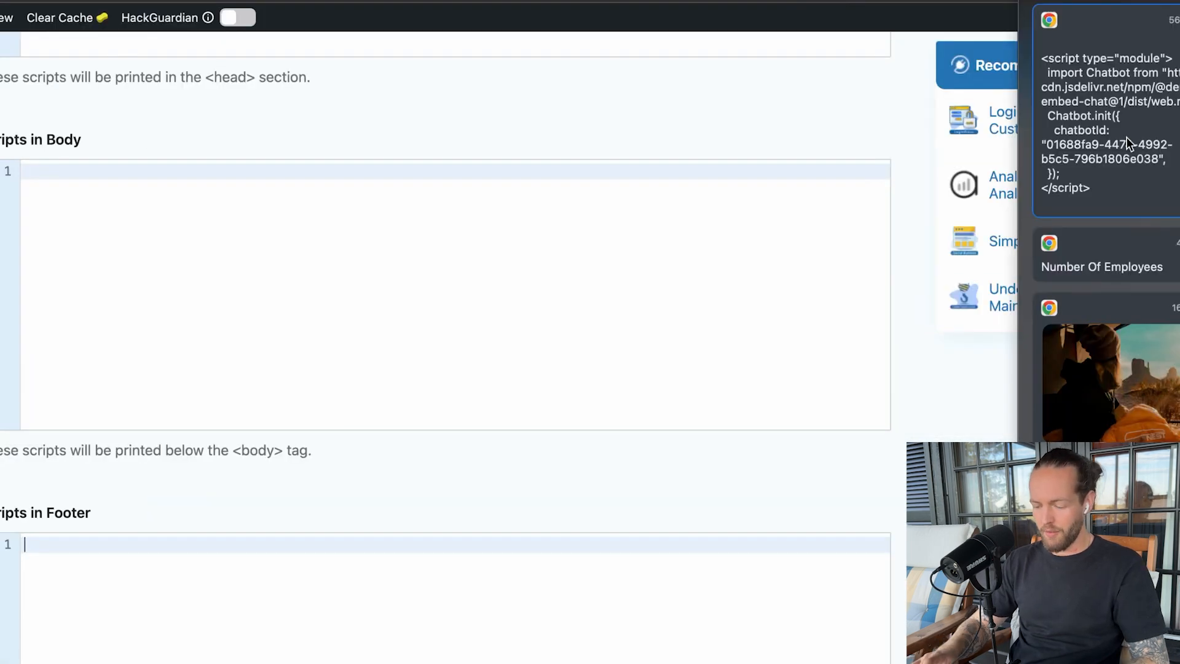
key("Return")
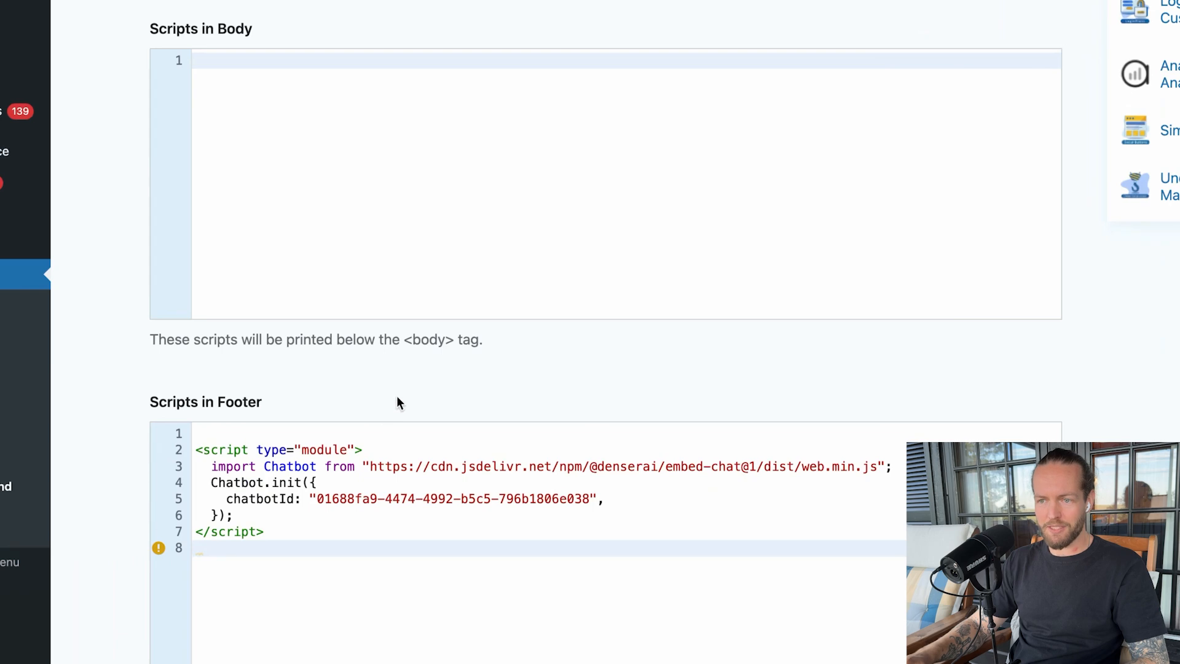
key("BackSpace")
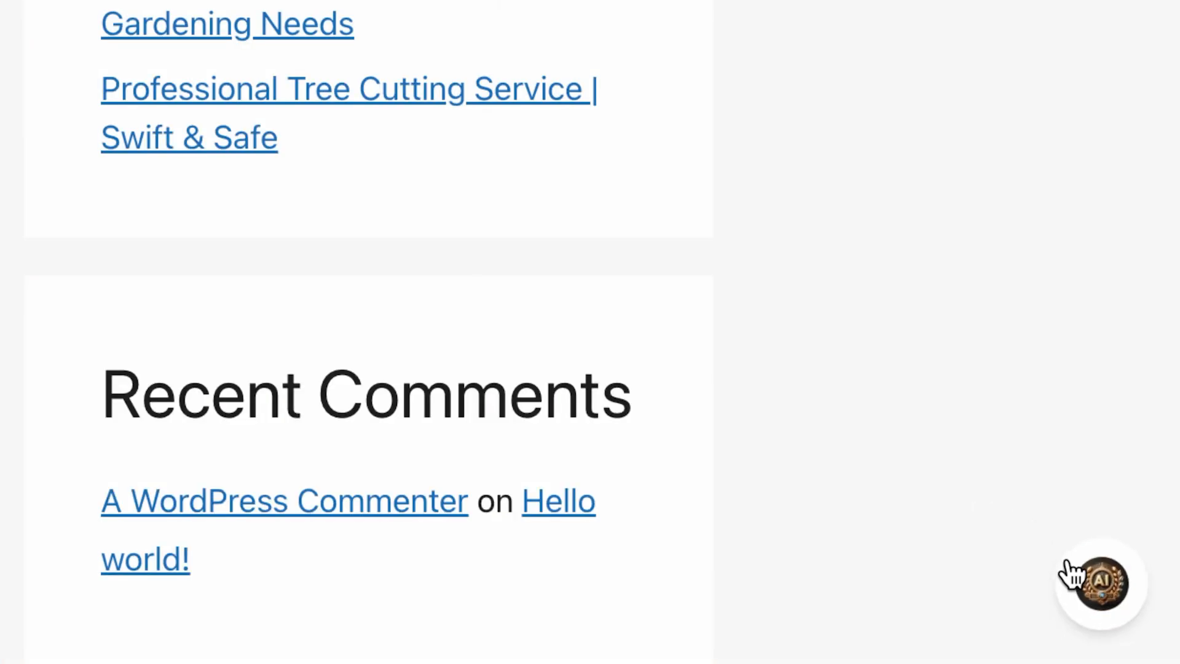
Test the embedded chatbot on the WordPress site by opening its widget and asking the suggested roof nest question
left_click(1072, 574)
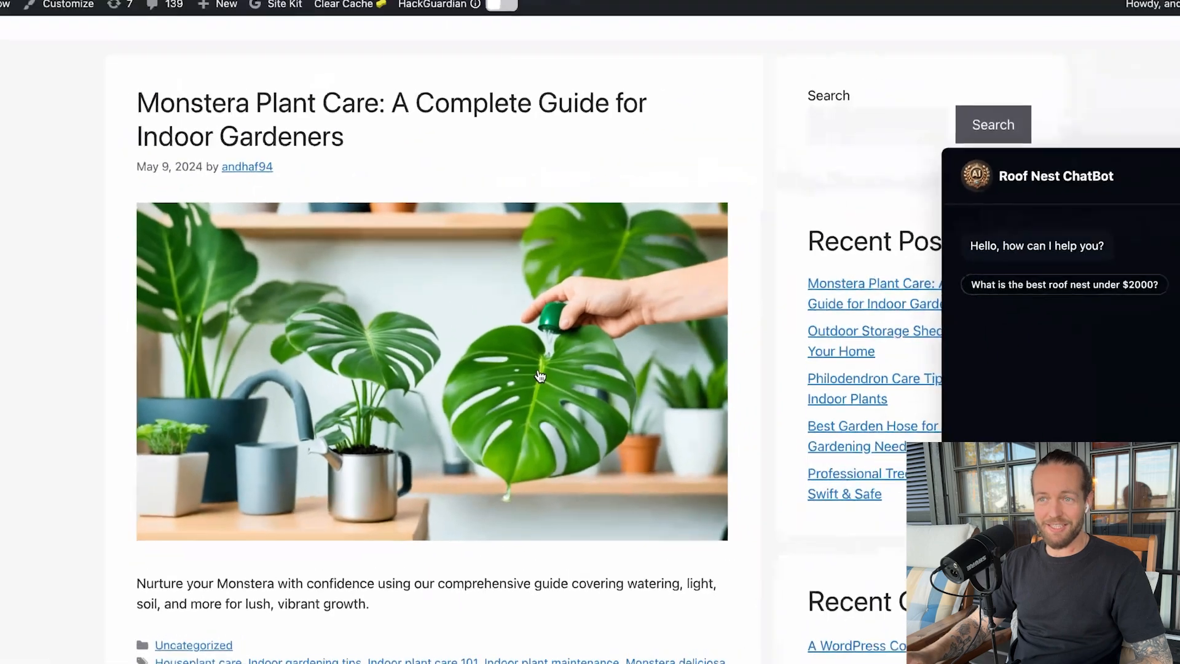
scroll(406, 256, "down", 12)
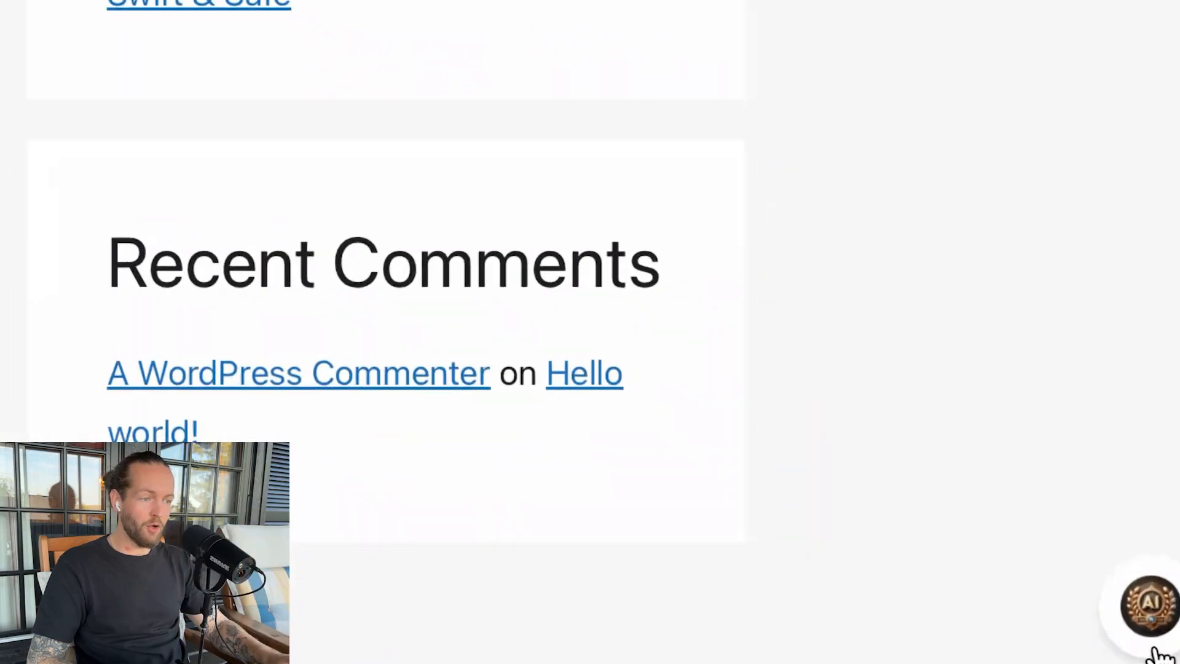
left_click(1149, 602)
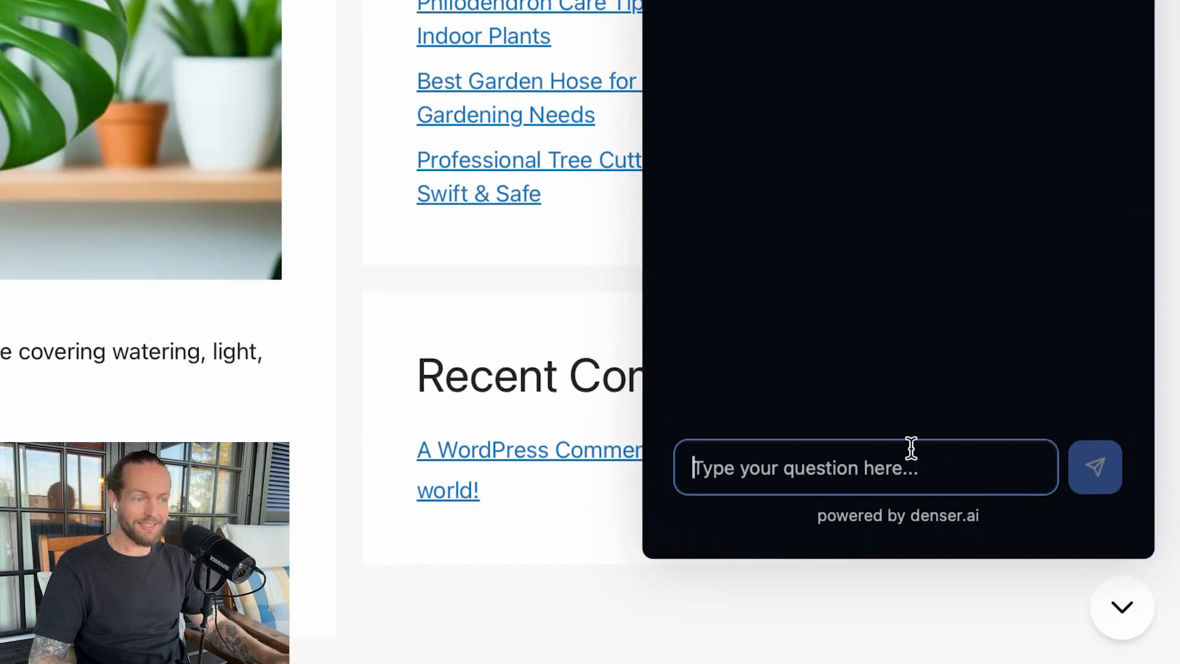
left_click(833, 232)
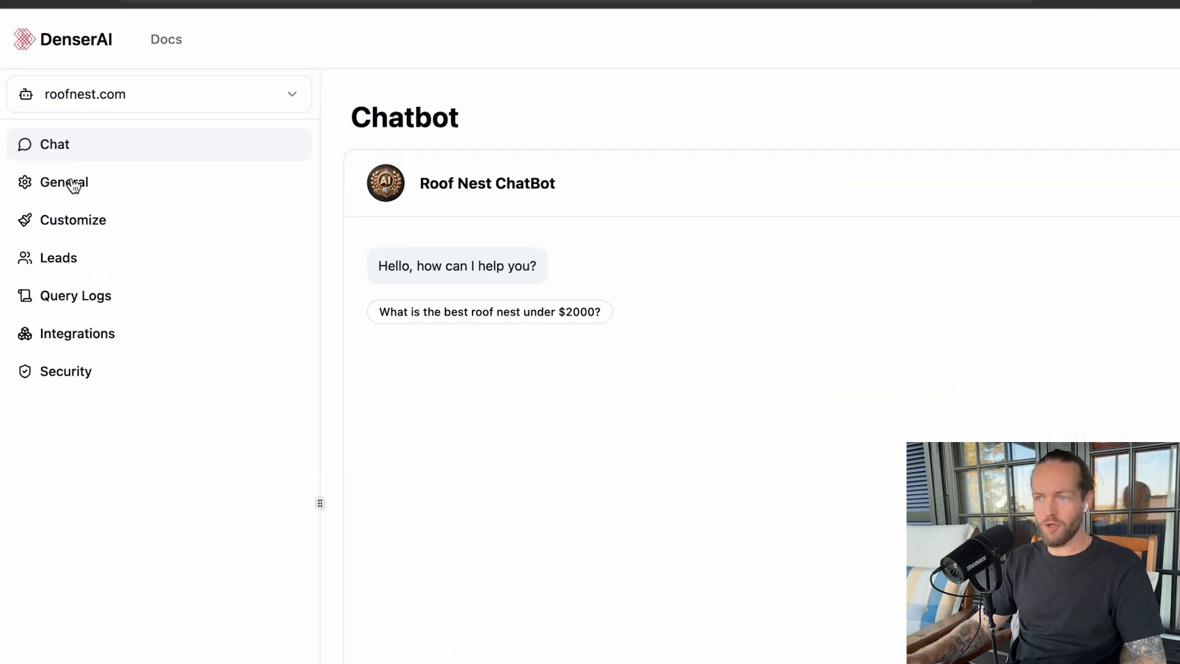
In DenserAI's Chat, ask the suggested question and enter "are there any places in america that you recommend we go to try them out?"
left_click(479, 317)
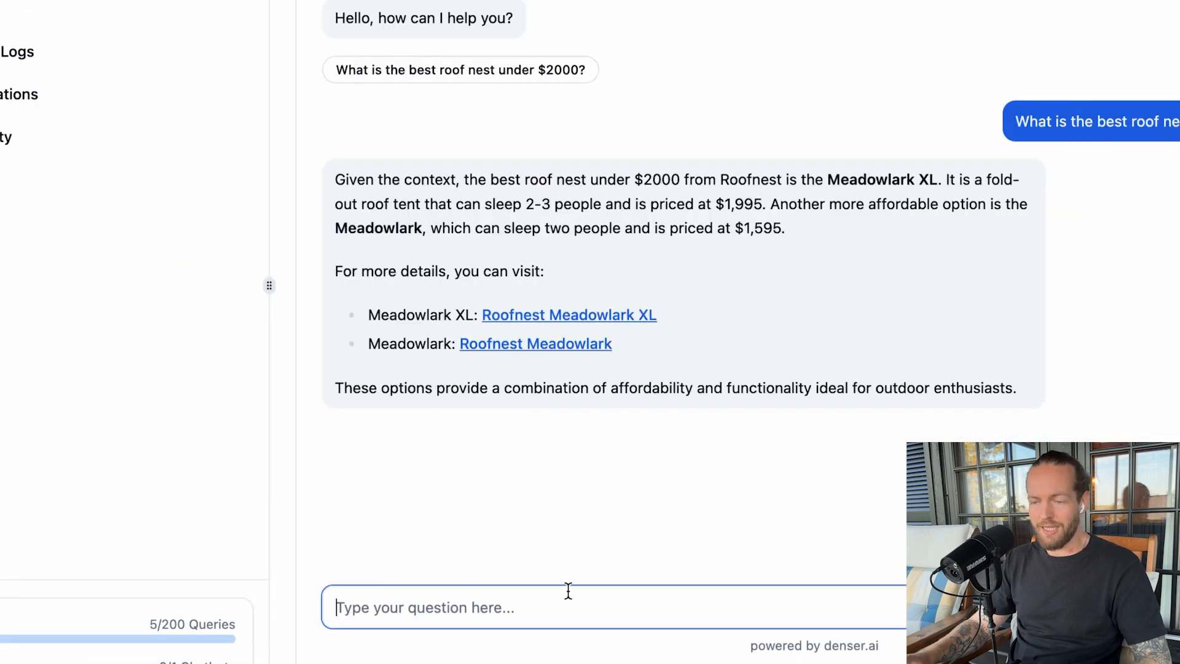
type("are there any places in america that you recommend we go to try them out?")
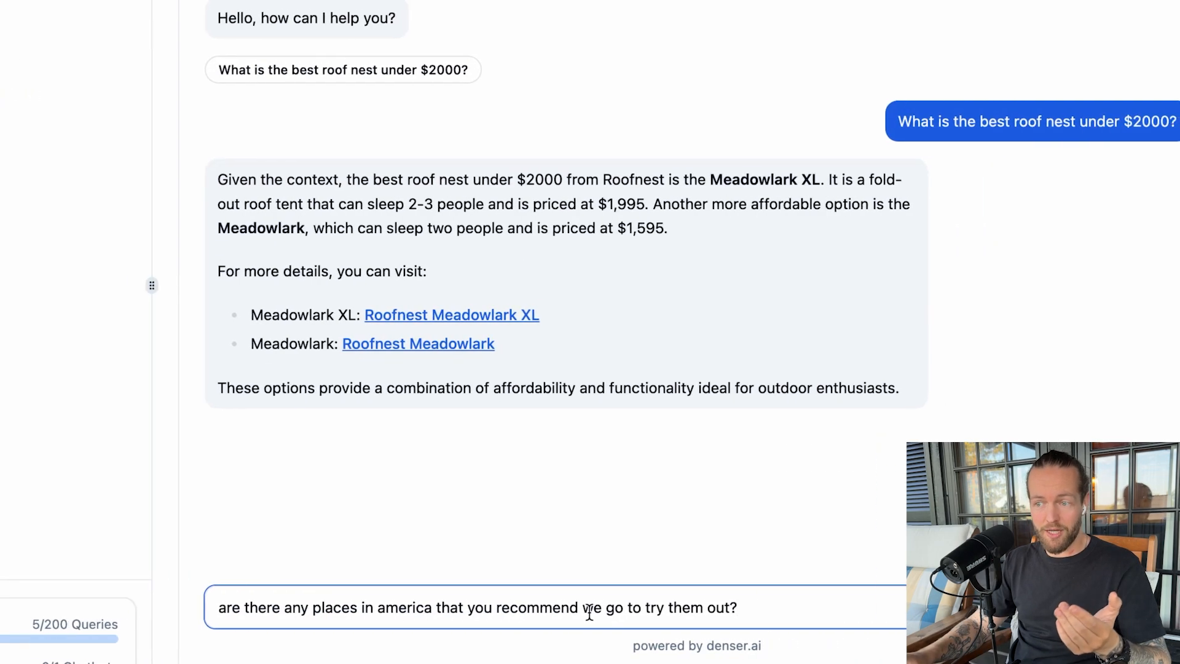